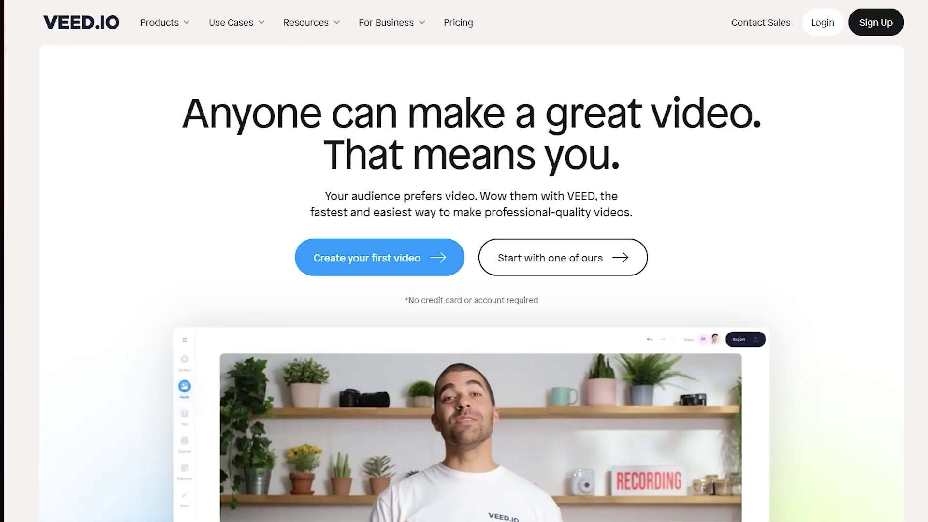
{"action": "scroll", "coordinate": [763, 145], "scroll_direction": "down", "scroll_amount": 3}
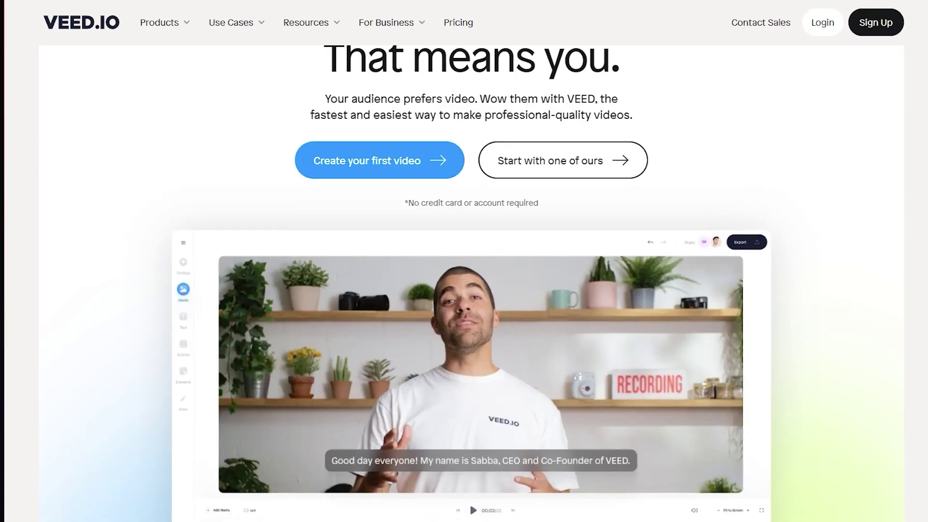
{"action": "scroll", "coordinate": [762, 144], "scroll_direction": "down", "scroll_amount": 2}
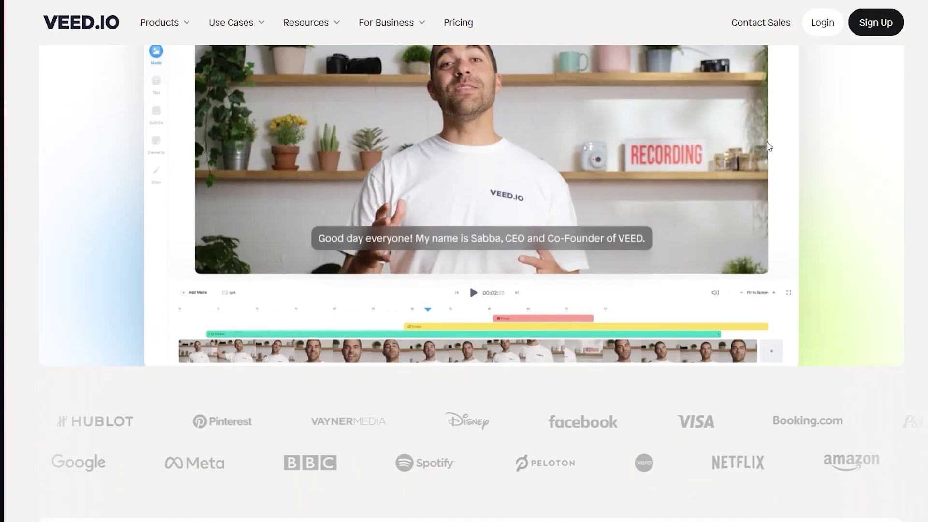
{"action": "scroll", "coordinate": [414, 341], "scroll_direction": "up", "scroll_amount": 2}
{"action": "scroll", "coordinate": [413, 337], "scroll_direction": "down", "scroll_amount": 3}
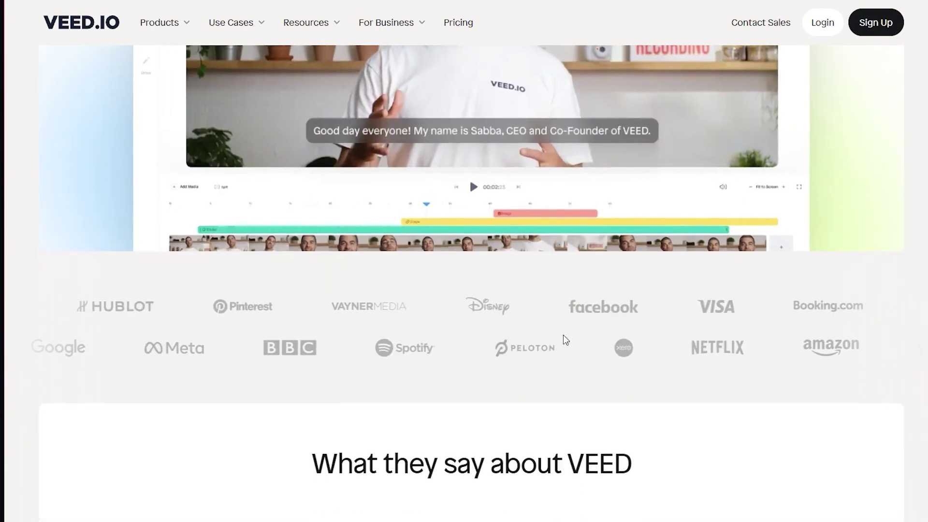
{"action": "scroll", "coordinate": [406, 286], "scroll_direction": "down", "scroll_amount": 5}
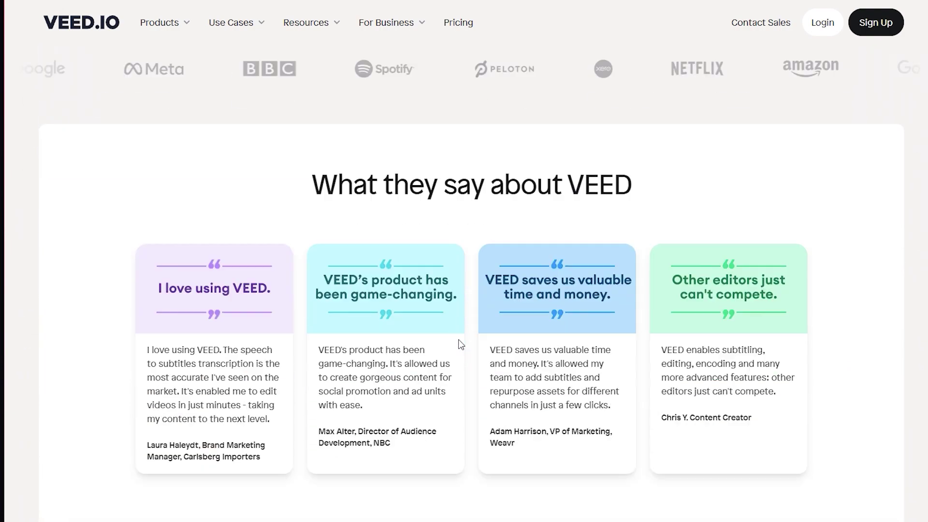
{"action": "scroll", "coordinate": [408, 288], "scroll_direction": "down", "scroll_amount": 5}
{"action": "scroll", "coordinate": [479, 305], "scroll_direction": "down", "scroll_amount": 1}
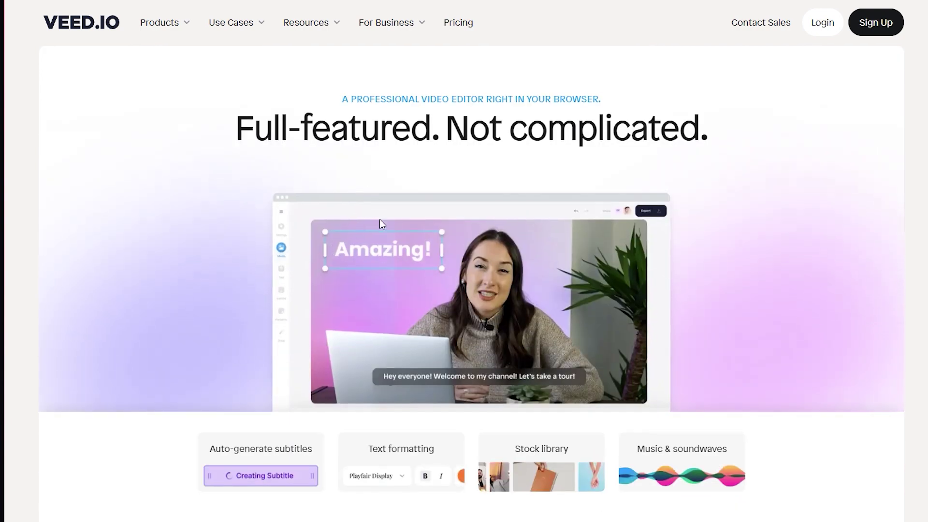
{"action": "scroll", "coordinate": [379, 233], "scroll_direction": "down", "scroll_amount": 2}
{"action": "scroll", "coordinate": [377, 265], "scroll_direction": "down", "scroll_amount": 2}
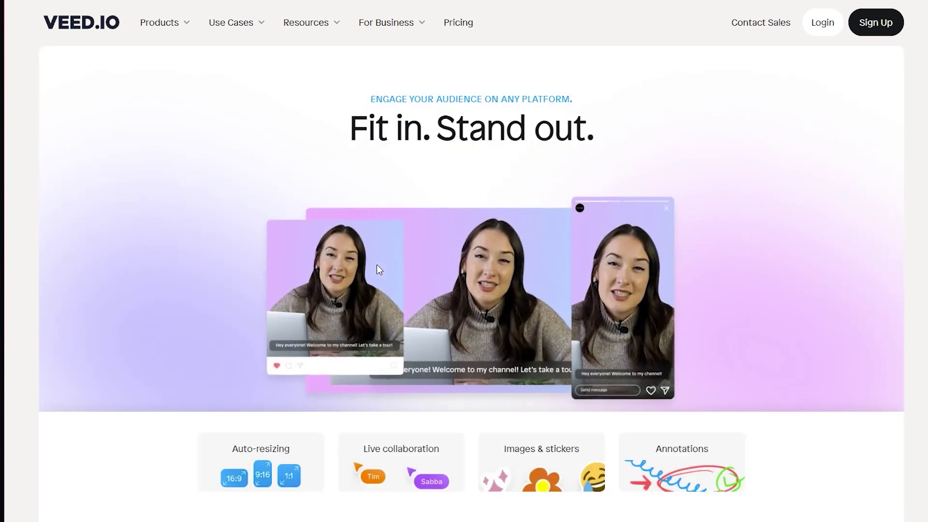
{"action": "scroll", "coordinate": [378, 266], "scroll_direction": "down", "scroll_amount": 3}
{"action": "scroll", "coordinate": [377, 270], "scroll_direction": "down", "scroll_amount": 2}
{"action": "scroll", "coordinate": [376, 270], "scroll_direction": "down", "scroll_amount": 2}
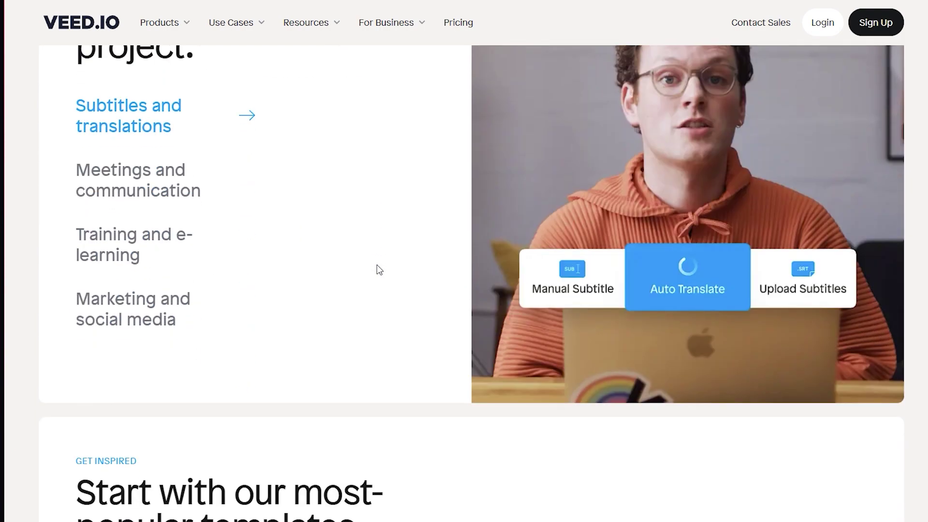
{"action": "scroll", "coordinate": [376, 270], "scroll_direction": "up", "scroll_amount": 2}
{"action": "scroll", "coordinate": [377, 270], "scroll_direction": "down", "scroll_amount": 2}
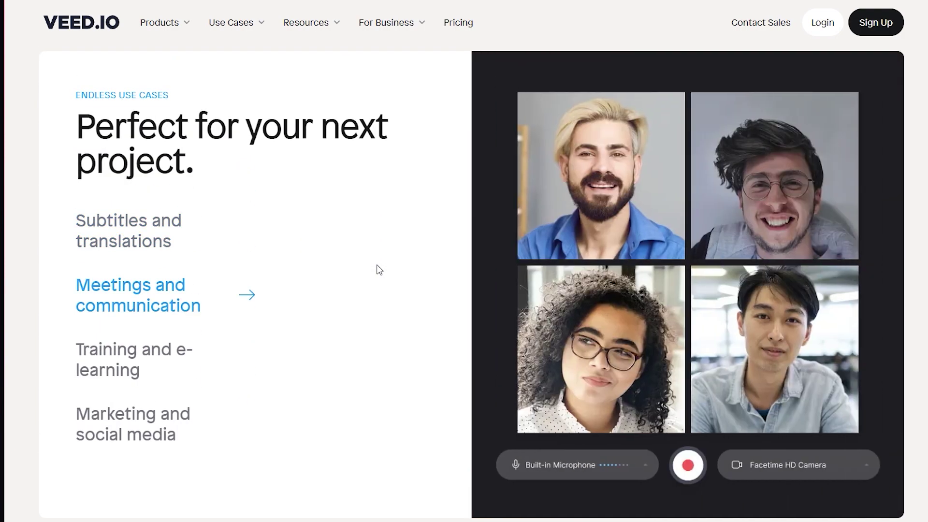
{"action": "scroll", "coordinate": [377, 270], "scroll_direction": "down", "scroll_amount": 2}
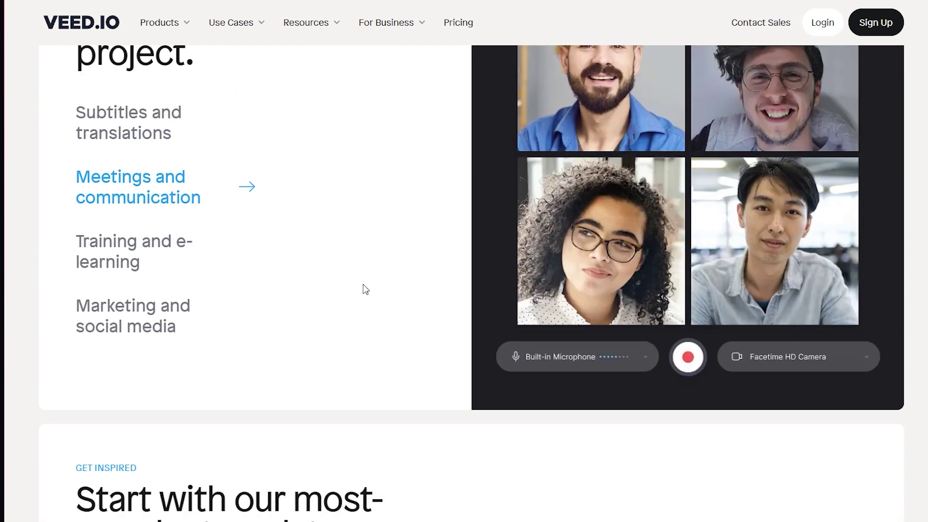
Step: Preview the Training and Marketing use cases, then view the full list of VEED tools
{"action": "left_click", "coordinate": [187, 249]}
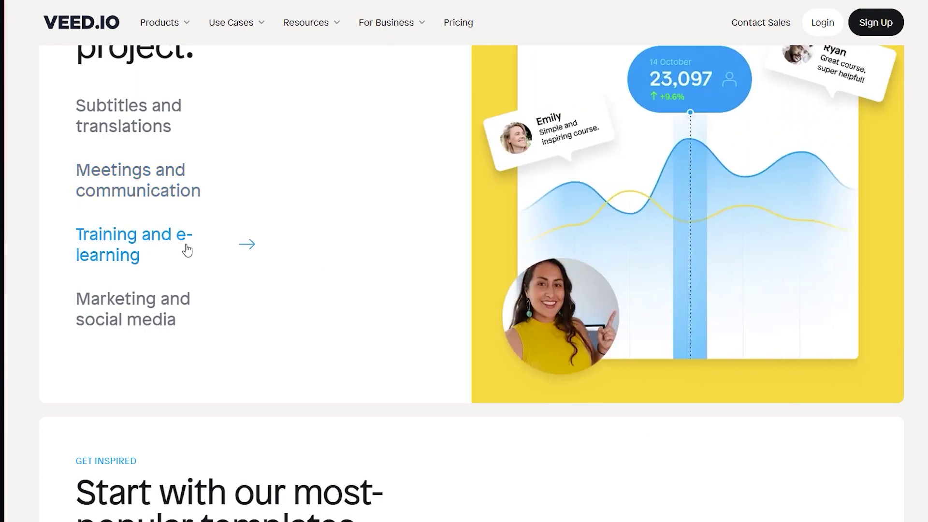
{"action": "left_click", "coordinate": [155, 306]}
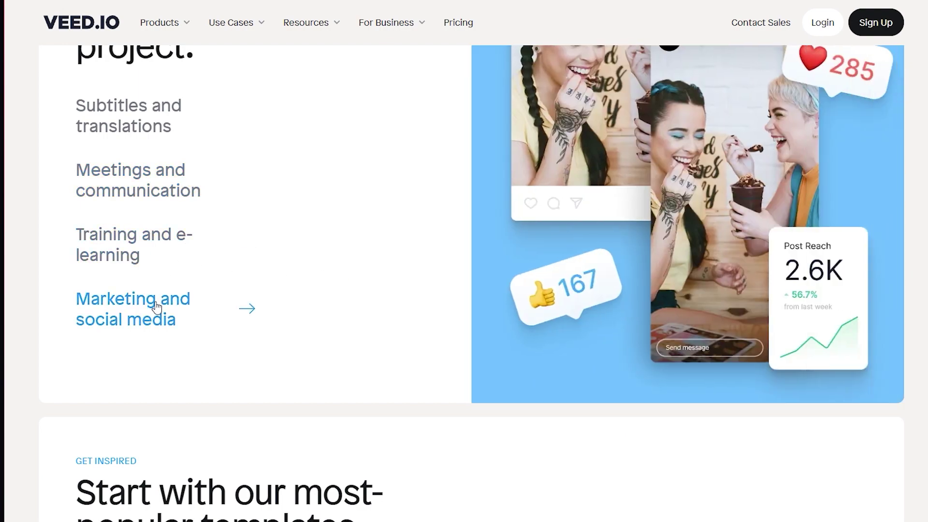
{"action": "scroll", "coordinate": [157, 307], "scroll_direction": "down", "scroll_amount": 3}
{"action": "scroll", "coordinate": [163, 301], "scroll_direction": "down", "scroll_amount": 2}
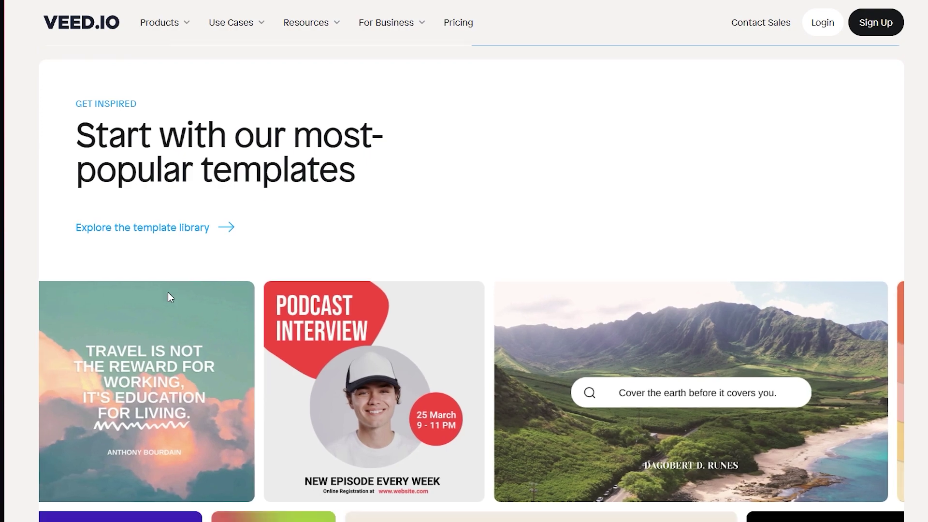
{"action": "scroll", "coordinate": [168, 293], "scroll_direction": "down", "scroll_amount": 2}
{"action": "scroll", "coordinate": [167, 293], "scroll_direction": "up", "scroll_amount": 2}
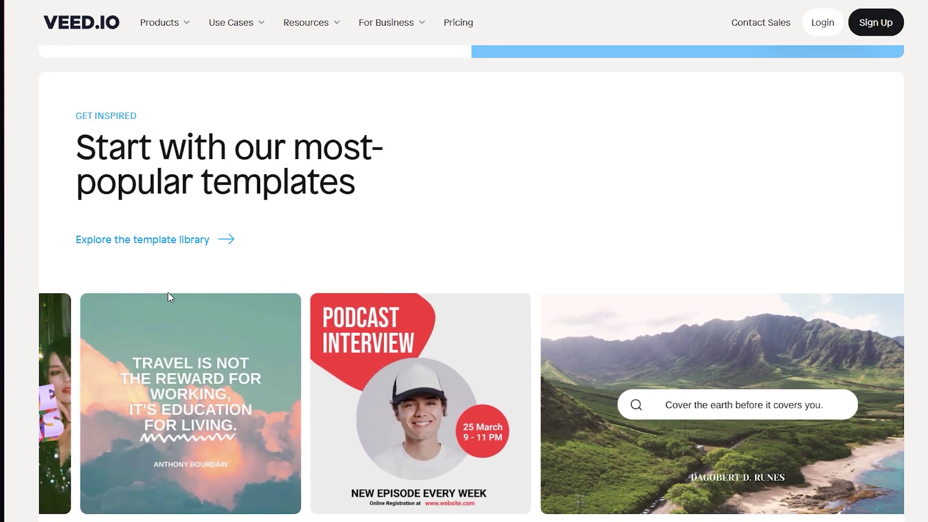
{"action": "scroll", "coordinate": [169, 296], "scroll_direction": "down", "scroll_amount": 3}
{"action": "scroll", "coordinate": [172, 305], "scroll_direction": "down", "scroll_amount": 8}
{"action": "scroll", "coordinate": [173, 309], "scroll_direction": "down", "scroll_amount": 2}
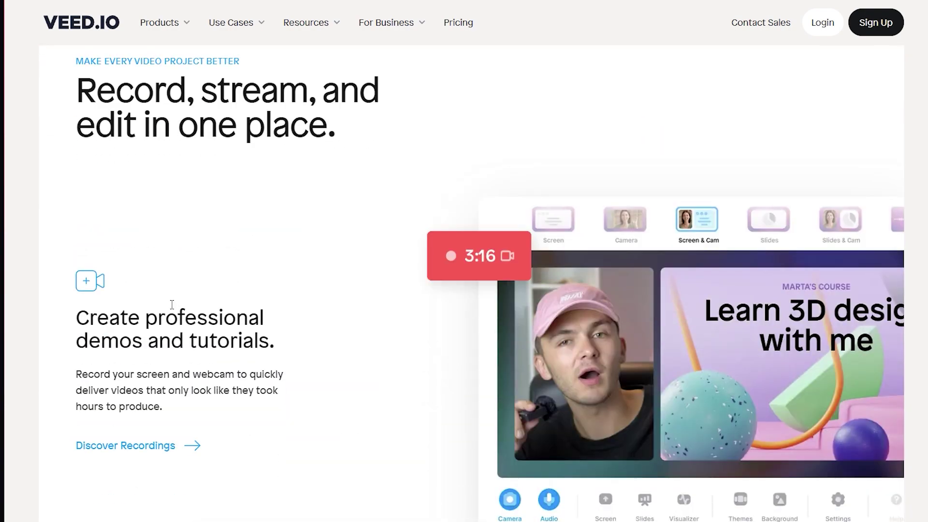
{"action": "scroll", "coordinate": [173, 309], "scroll_direction": "down", "scroll_amount": 5}
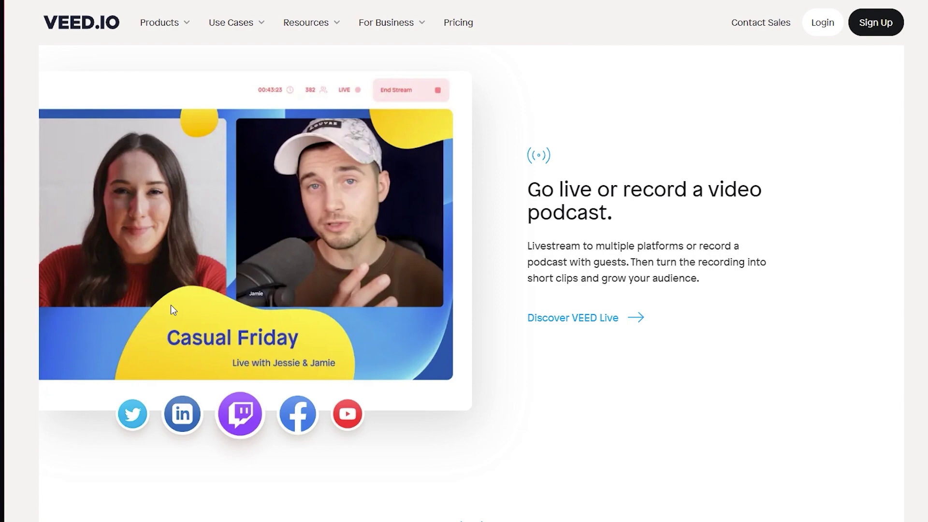
{"action": "scroll", "coordinate": [171, 310], "scroll_direction": "down", "scroll_amount": 6}
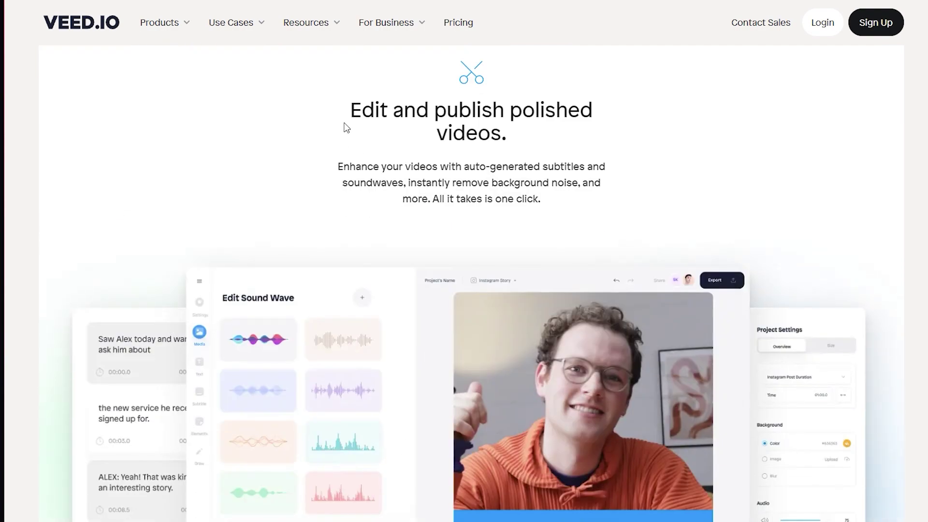
{"action": "scroll", "coordinate": [286, 337], "scroll_direction": "down", "scroll_amount": 5}
{"action": "scroll", "coordinate": [456, 278], "scroll_direction": "down", "scroll_amount": 2}
{"action": "scroll", "coordinate": [456, 278], "scroll_direction": "down", "scroll_amount": 4}
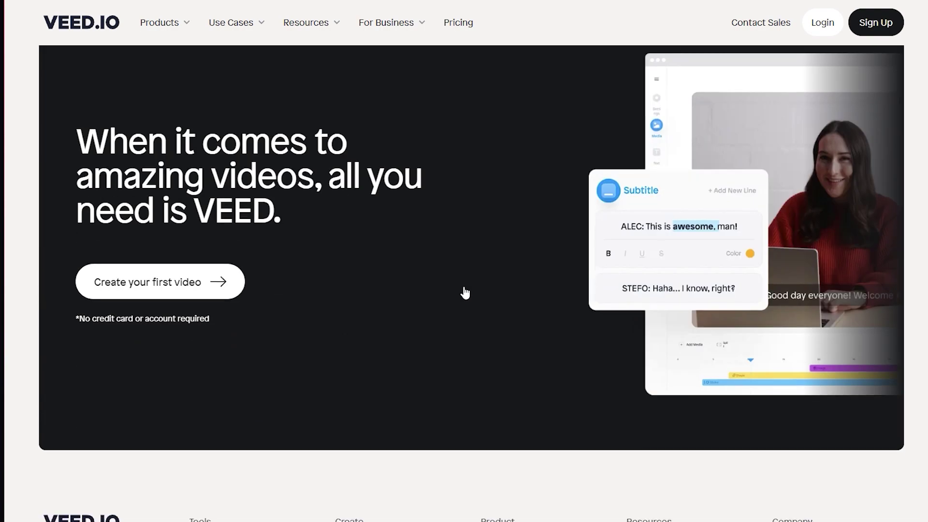
{"action": "scroll", "coordinate": [464, 292], "scroll_direction": "down", "scroll_amount": 3}
{"action": "scroll", "coordinate": [358, 368], "scroll_direction": "up", "scroll_amount": 5}
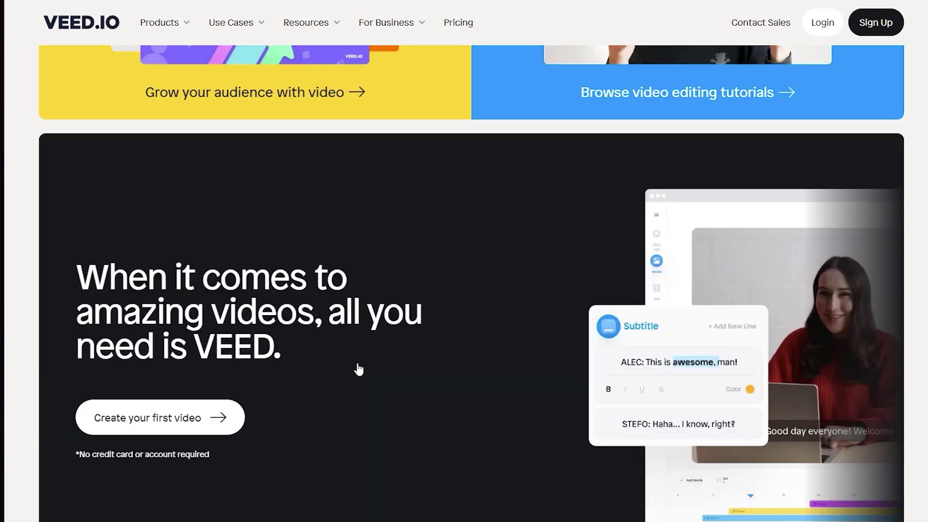
{"action": "scroll", "coordinate": [358, 369], "scroll_direction": "up", "scroll_amount": 5}
{"action": "left_click", "coordinate": [175, 29]}
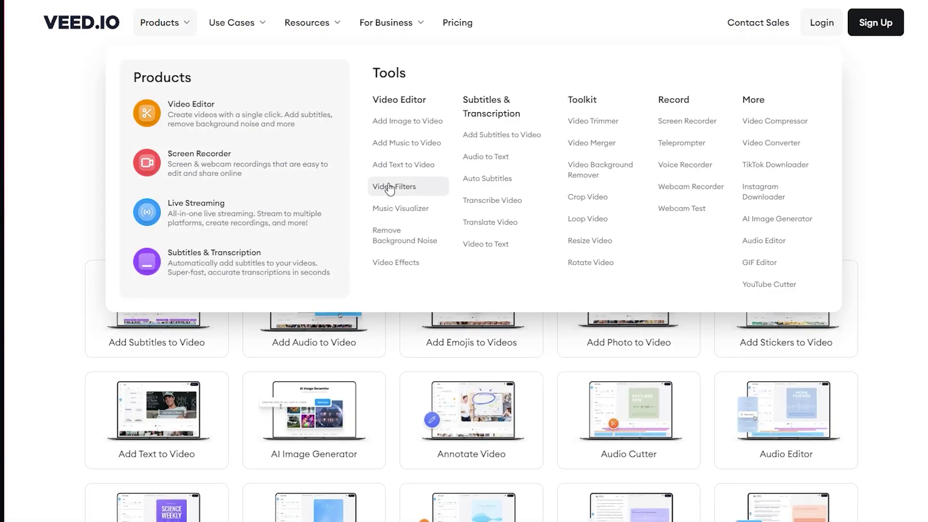
{"action": "scroll", "coordinate": [464, 290], "scroll_direction": "down", "scroll_amount": 2}
{"action": "scroll", "coordinate": [464, 310], "scroll_direction": "down", "scroll_amount": 2}
{"action": "scroll", "coordinate": [464, 310], "scroll_direction": "up", "scroll_amount": 2}
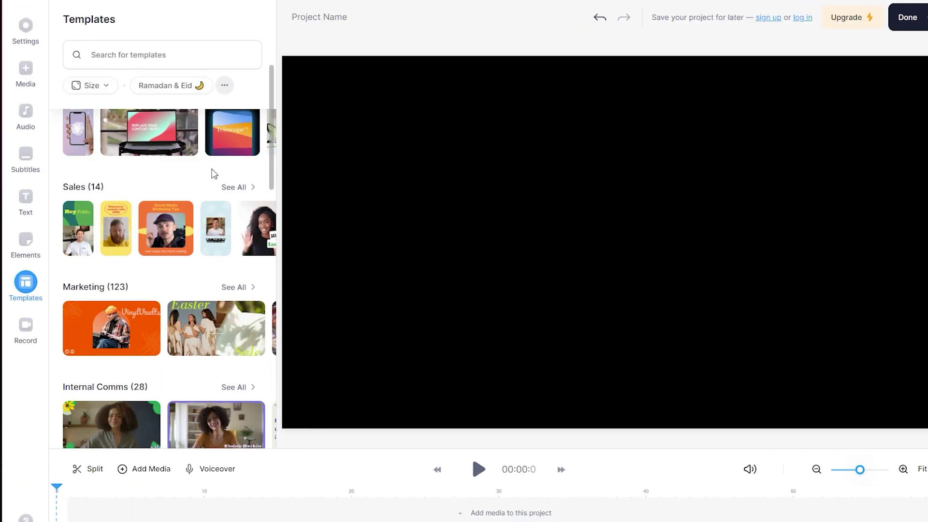
{"action": "scroll", "coordinate": [212, 174], "scroll_direction": "down", "scroll_amount": 3}
{"action": "scroll", "coordinate": [212, 175], "scroll_direction": "down", "scroll_amount": 3}
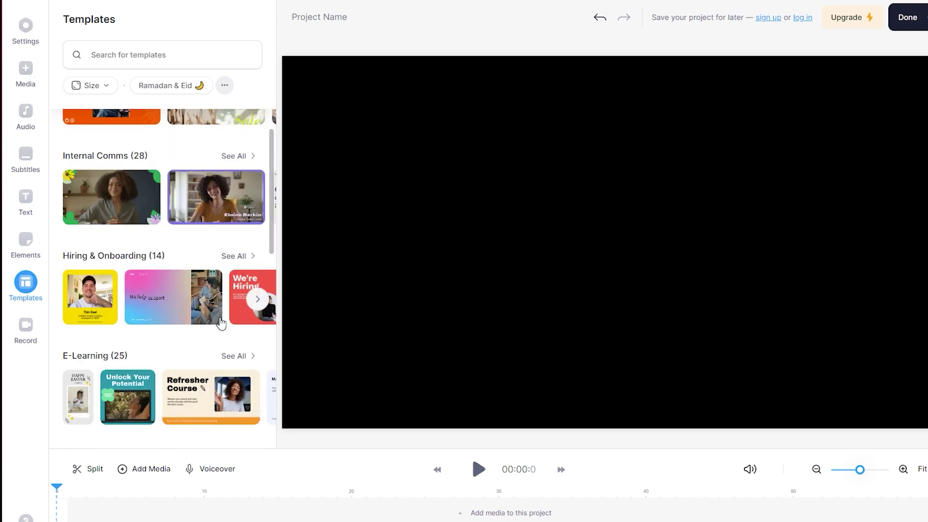
Step: Load the Animated Leaves Video Frame template and play its animation
{"action": "left_click", "coordinate": [111, 217]}
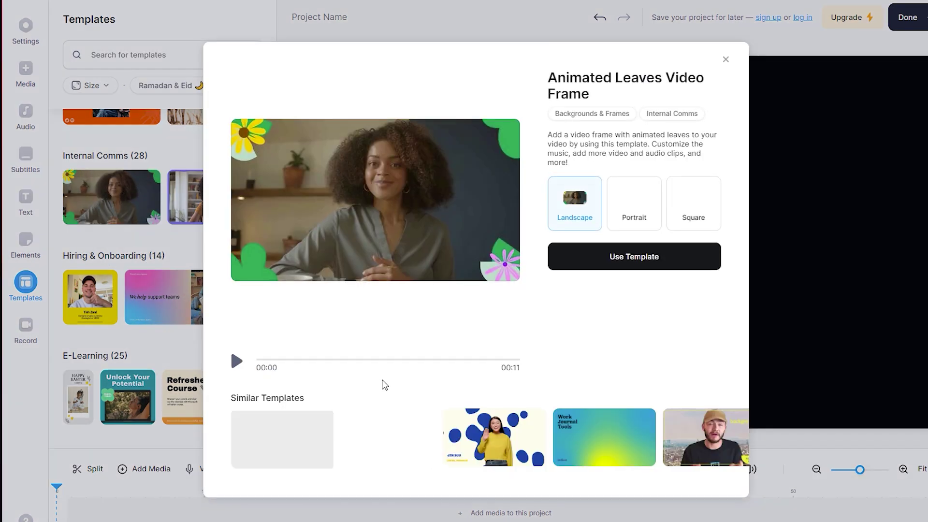
{"action": "left_click", "coordinate": [607, 257]}
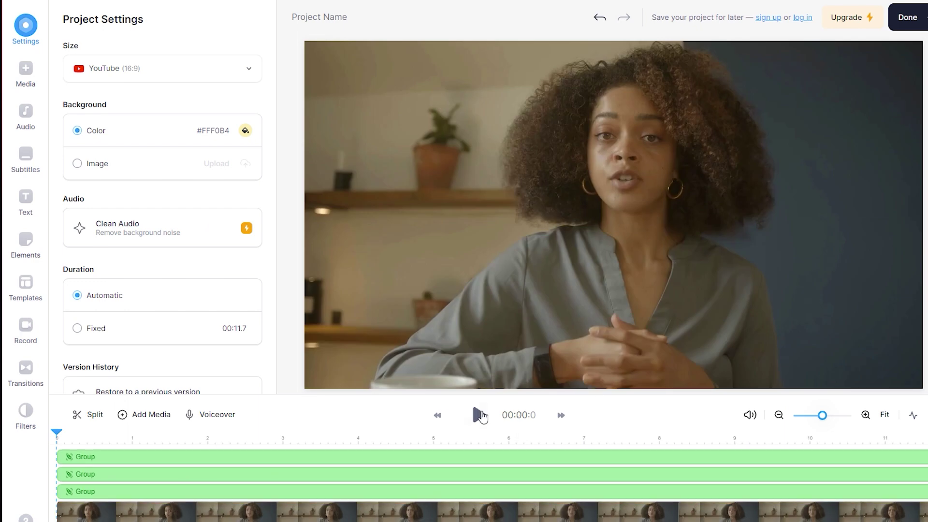
{"action": "left_click", "coordinate": [481, 416]}
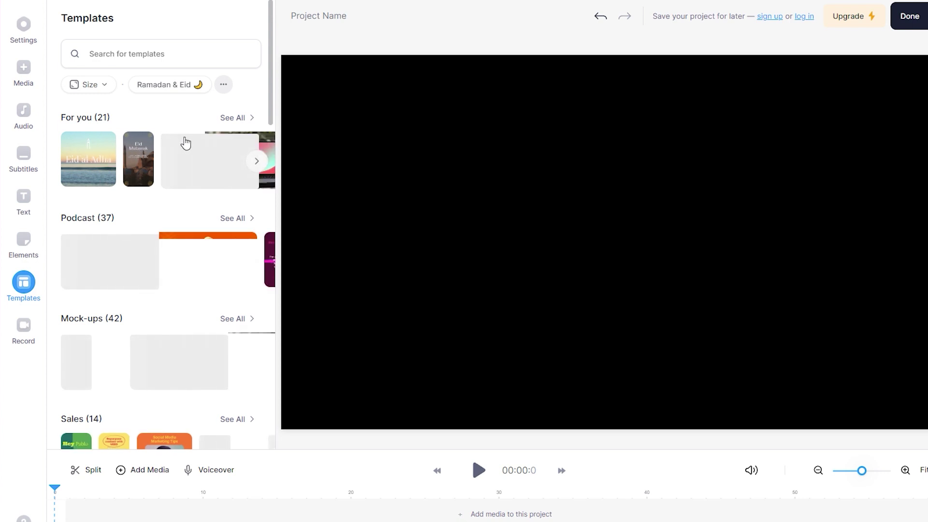
Step: Show the project settings, then view and dismiss the paid upgrade plans
{"action": "left_click", "coordinate": [25, 302]}
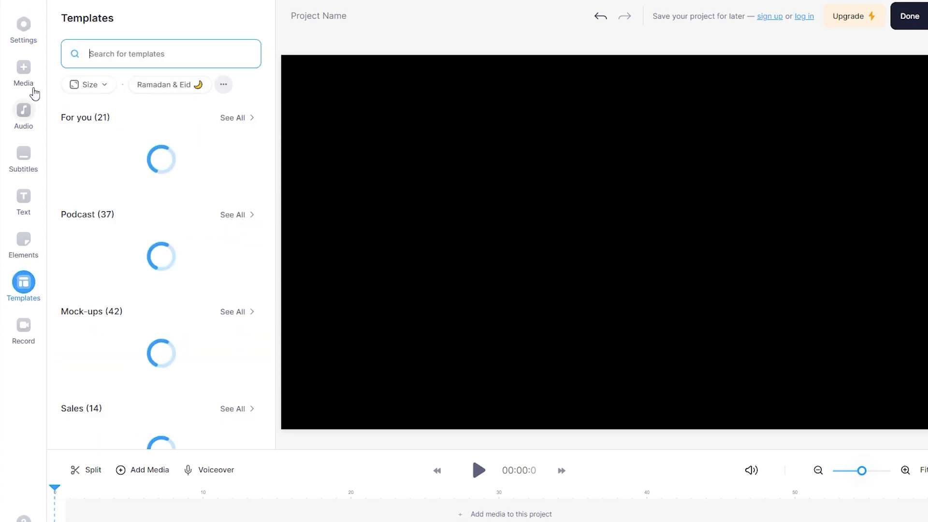
{"action": "left_click", "coordinate": [853, 22]}
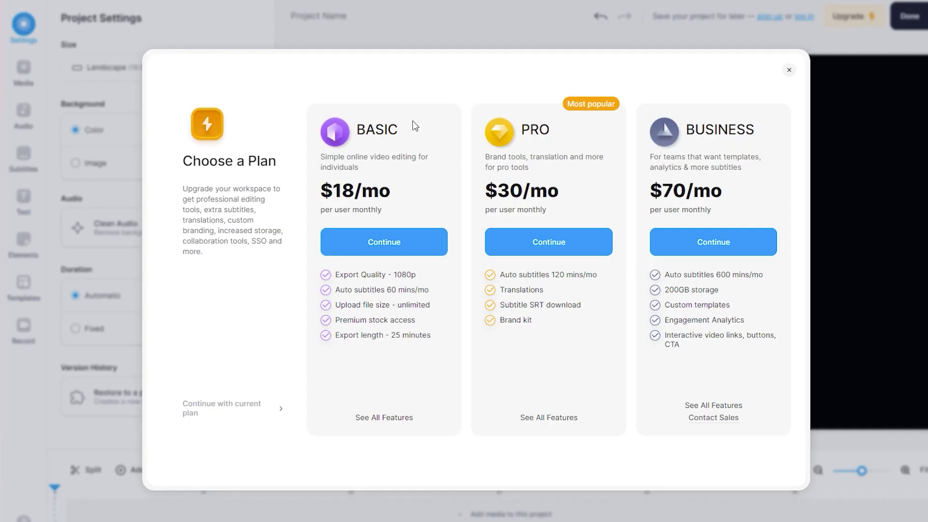
{"action": "left_click", "coordinate": [789, 71]}
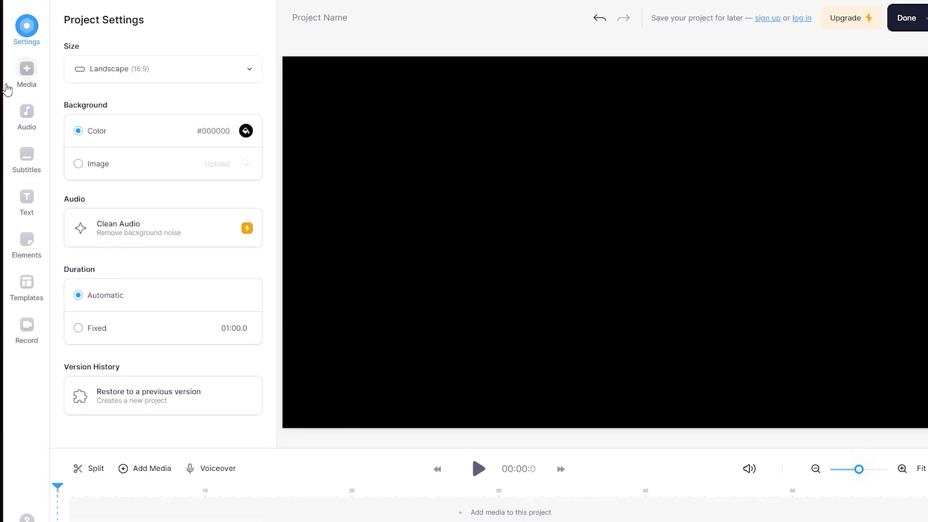
Step: Explore the Media tab's Upload and Link options, then return to the media choices
{"action": "left_click", "coordinate": [18, 79]}
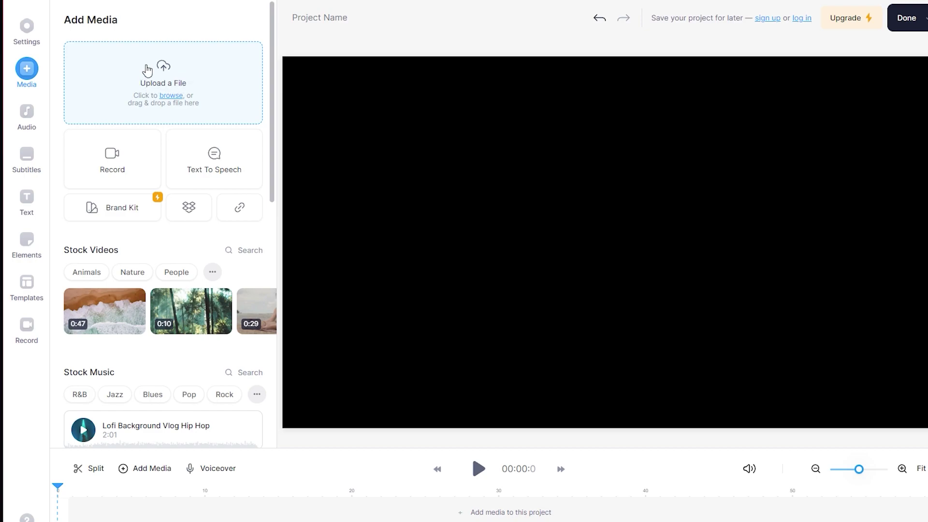
{"action": "left_click", "coordinate": [147, 82]}
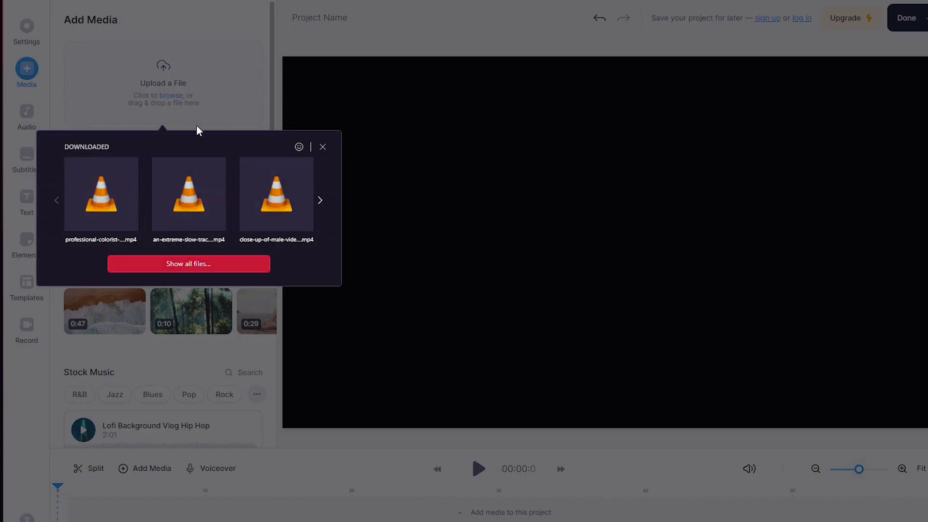
{"action": "left_click", "coordinate": [207, 25]}
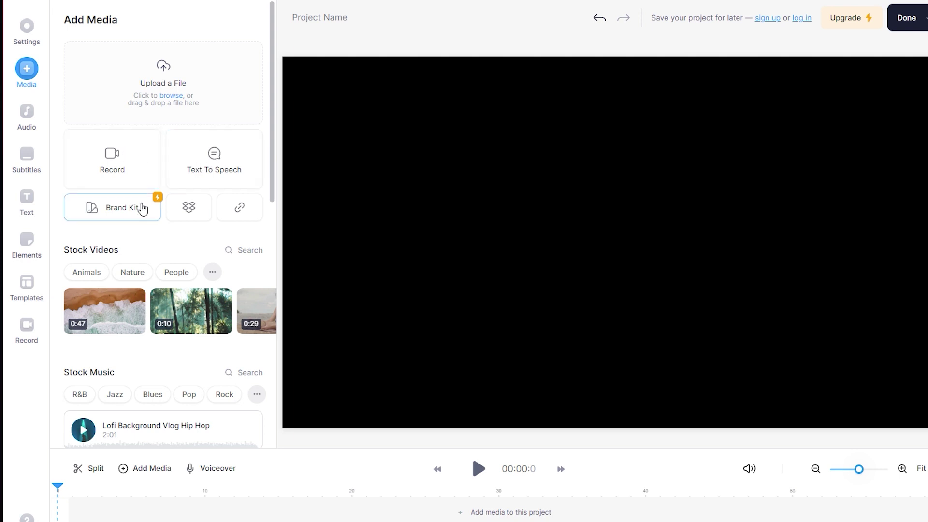
{"action": "left_click", "coordinate": [236, 208]}
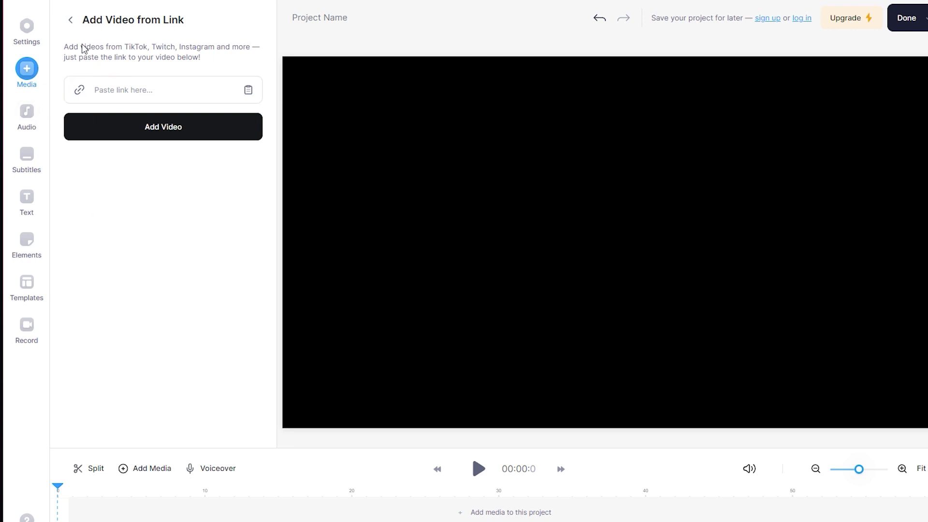
{"action": "left_click", "coordinate": [70, 19]}
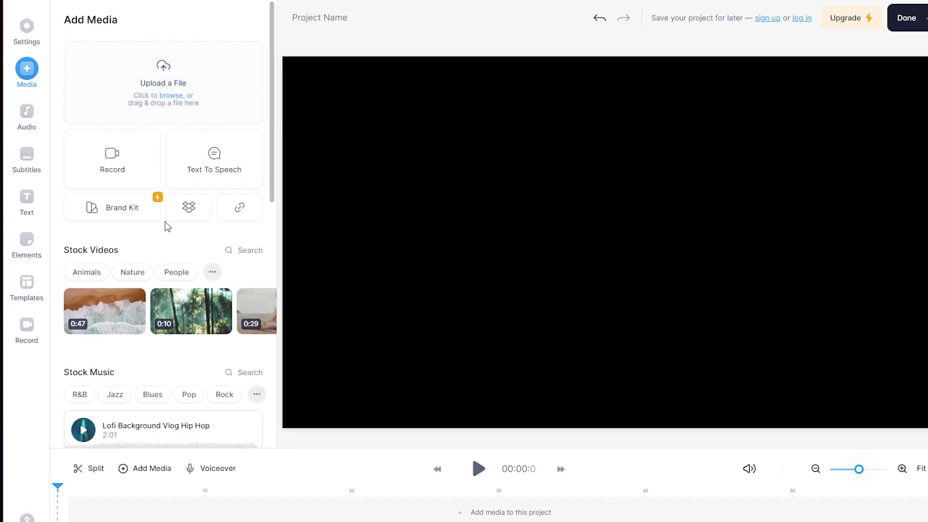
{"action": "scroll", "coordinate": [195, 220], "scroll_direction": "down", "scroll_amount": 2}
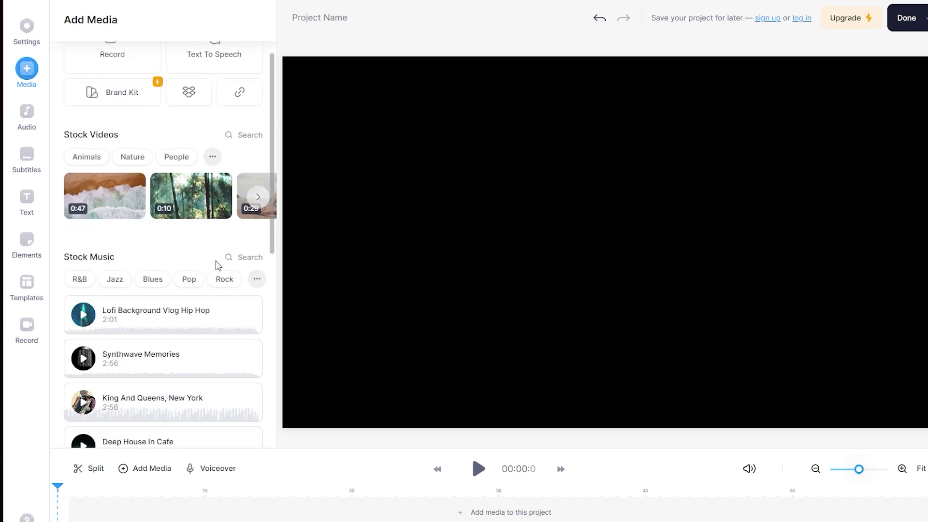
{"action": "scroll", "coordinate": [201, 256], "scroll_direction": "down", "scroll_amount": 2}
{"action": "scroll", "coordinate": [209, 268], "scroll_direction": "down", "scroll_amount": 2}
{"action": "scroll", "coordinate": [216, 286], "scroll_direction": "down", "scroll_amount": 2}
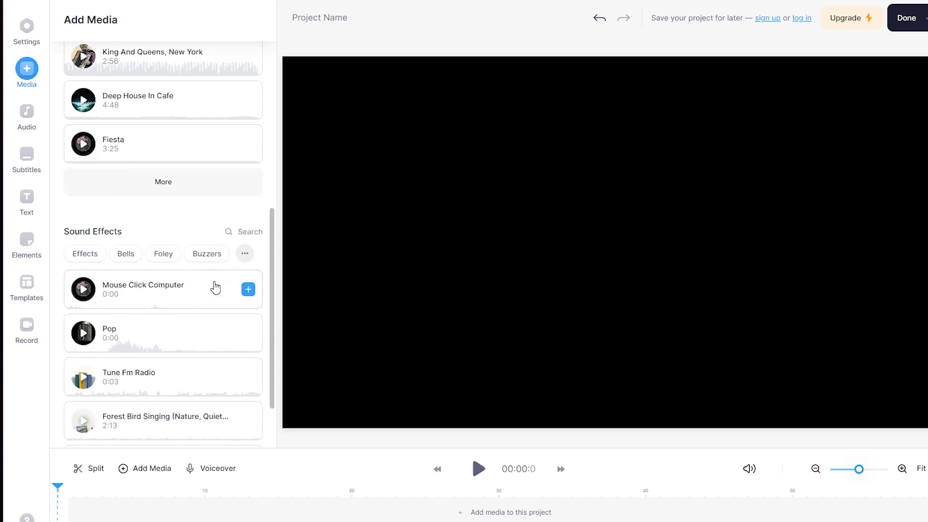
{"action": "scroll", "coordinate": [215, 287], "scroll_direction": "down", "scroll_amount": 1}
{"action": "scroll", "coordinate": [215, 288], "scroll_direction": "up", "scroll_amount": 3}
{"action": "scroll", "coordinate": [213, 288], "scroll_direction": "up", "scroll_amount": 2}
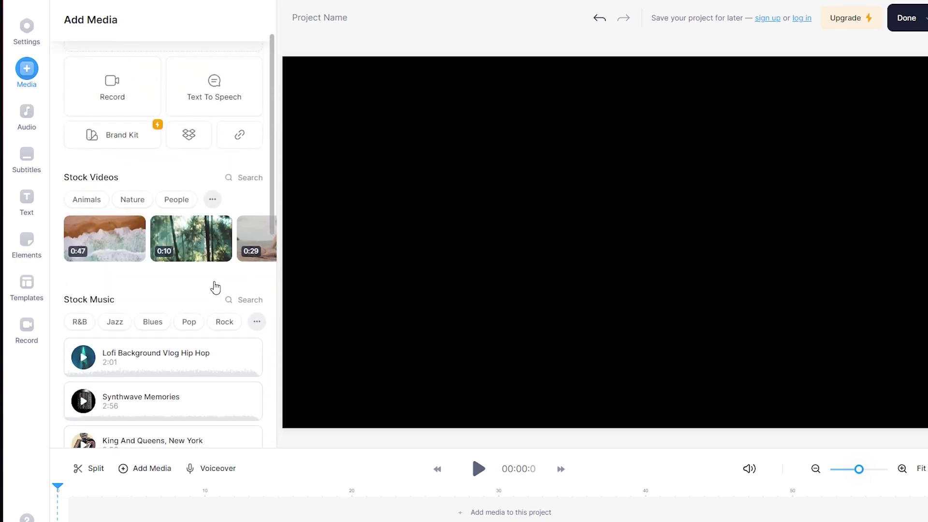
{"action": "scroll", "coordinate": [196, 261], "scroll_direction": "up", "scroll_amount": 2}
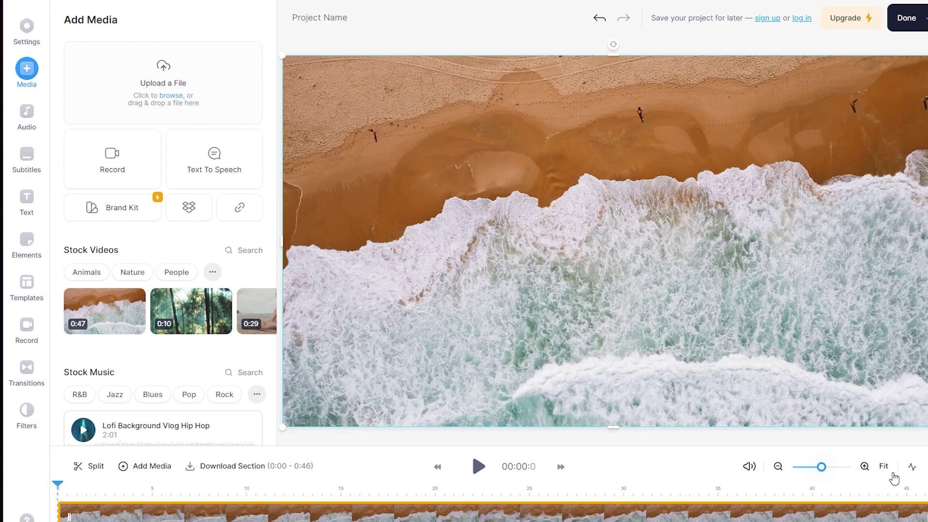
Step: Add the bamboo forest clip to the timeline and look over the subtitle options
{"action": "left_click", "coordinate": [190, 311]}
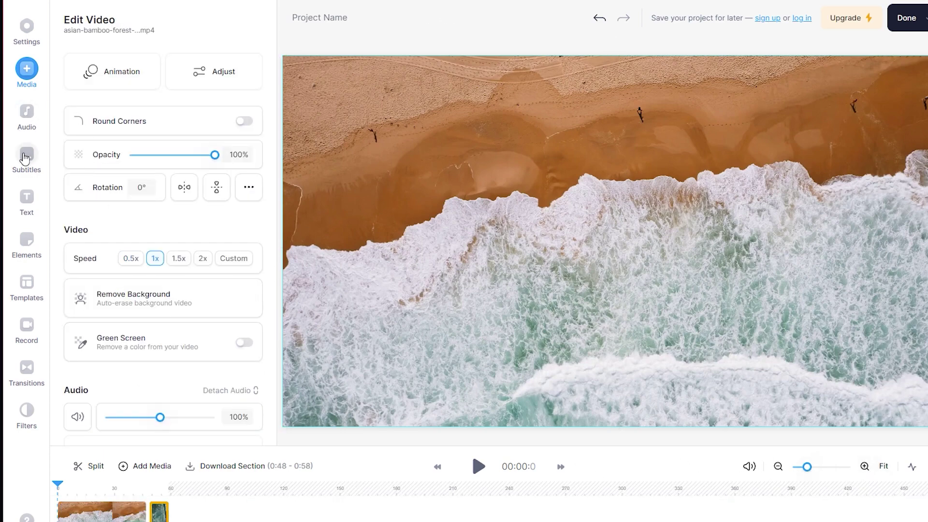
{"action": "left_click", "coordinate": [26, 159]}
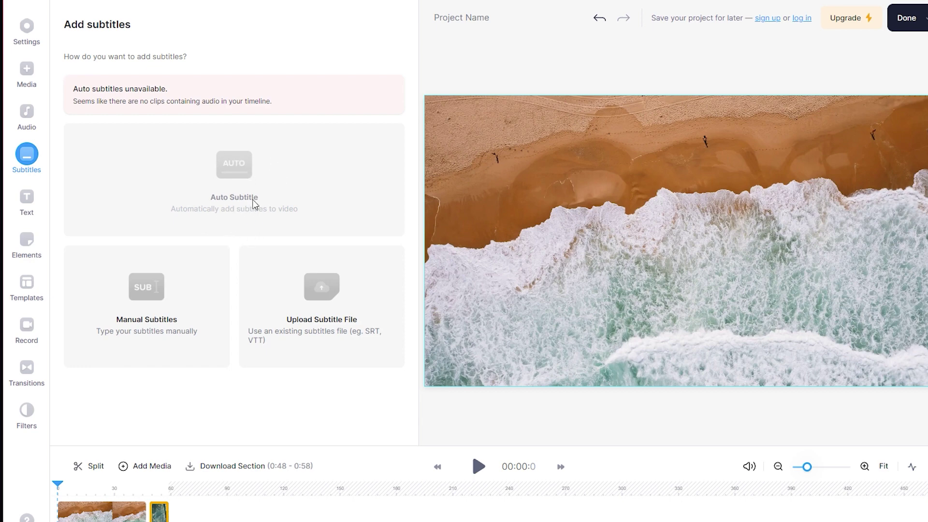
{"action": "left_click", "coordinate": [26, 242]}
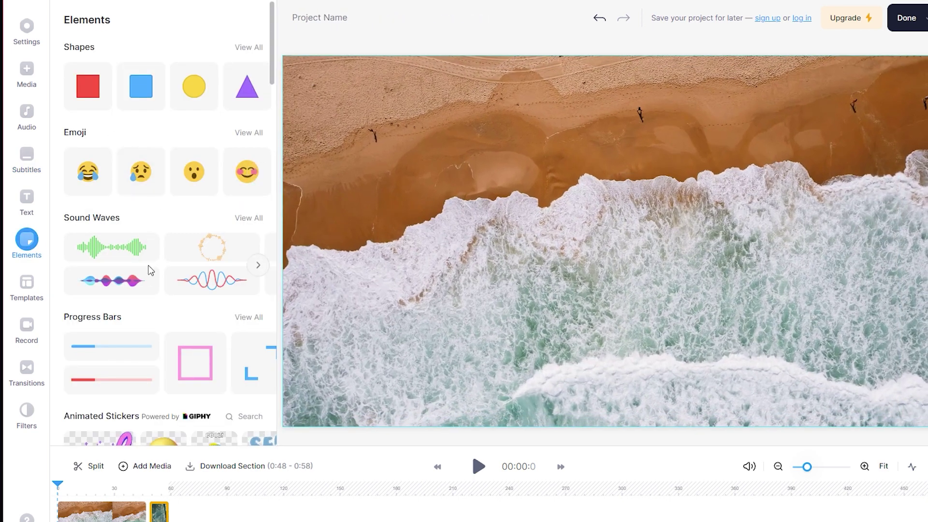
Step: Place the worried-face emoji top-left, tilt it about ten degrees, then select the beach clip
{"action": "left_click", "coordinate": [145, 188]}
{"action": "left_click_drag", "start_coordinate": [618, 230], "coordinate": [390, 145]}
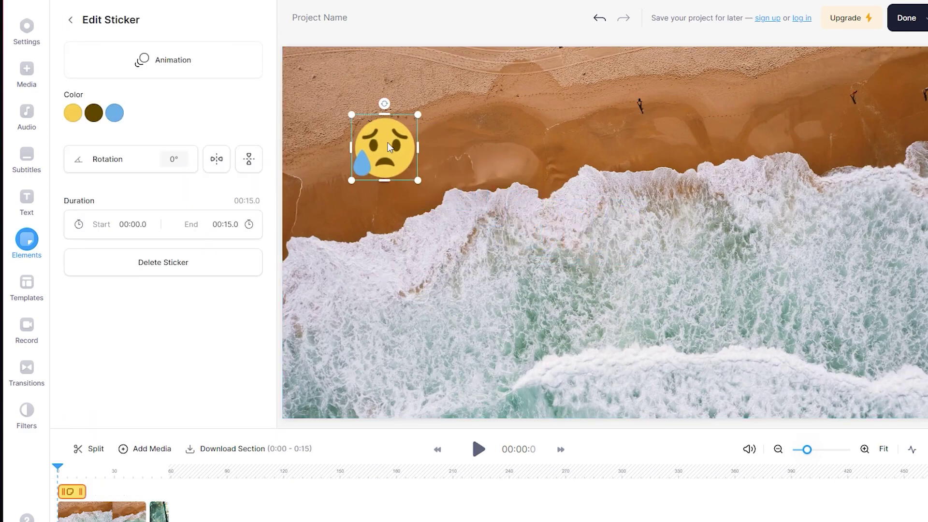
{"action": "mouse_move", "coordinate": [387, 107]}
{"action": "left_mouse_down"}
{"action": "mouse_move", "coordinate": [378, 108]}
{"action": "mouse_move", "coordinate": [388, 106]}
{"action": "left_mouse_up"}
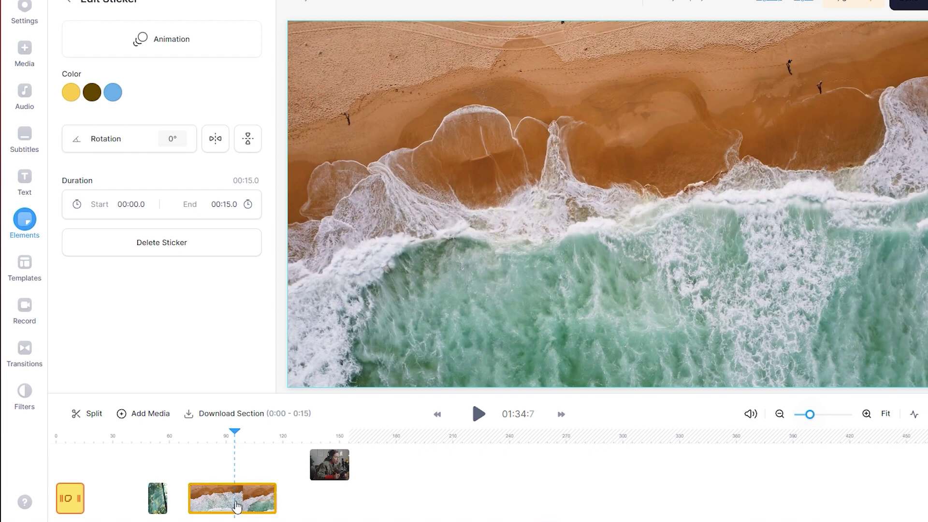
{"action": "left_click_drag", "start_coordinate": [237, 506], "coordinate": [246, 506]}
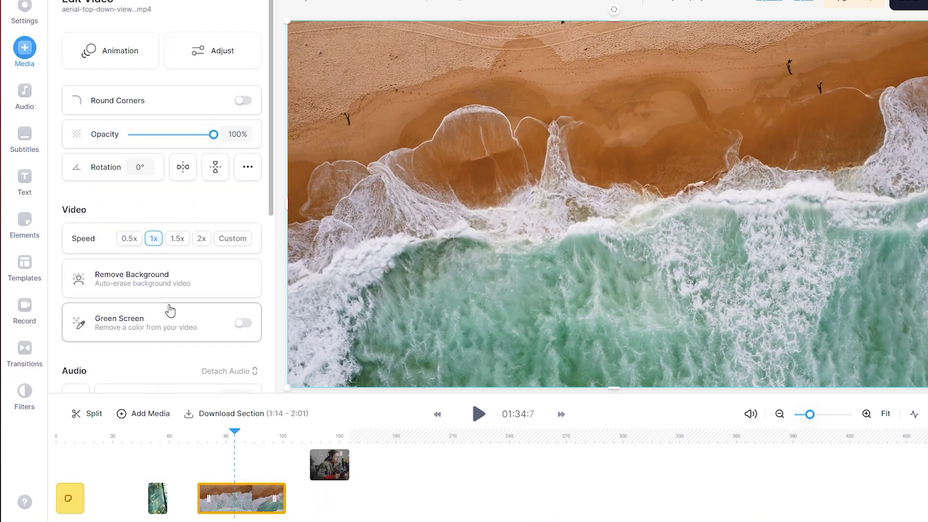
{"action": "scroll", "coordinate": [170, 310], "scroll_direction": "down", "scroll_amount": 3}
{"action": "scroll", "coordinate": [169, 310], "scroll_direction": "down", "scroll_amount": 1}
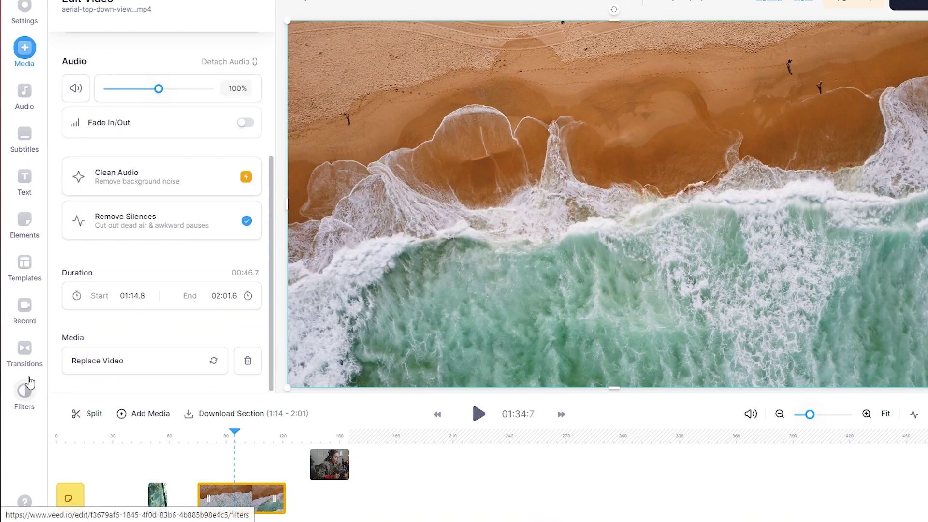
{"action": "left_click", "coordinate": [25, 264]}
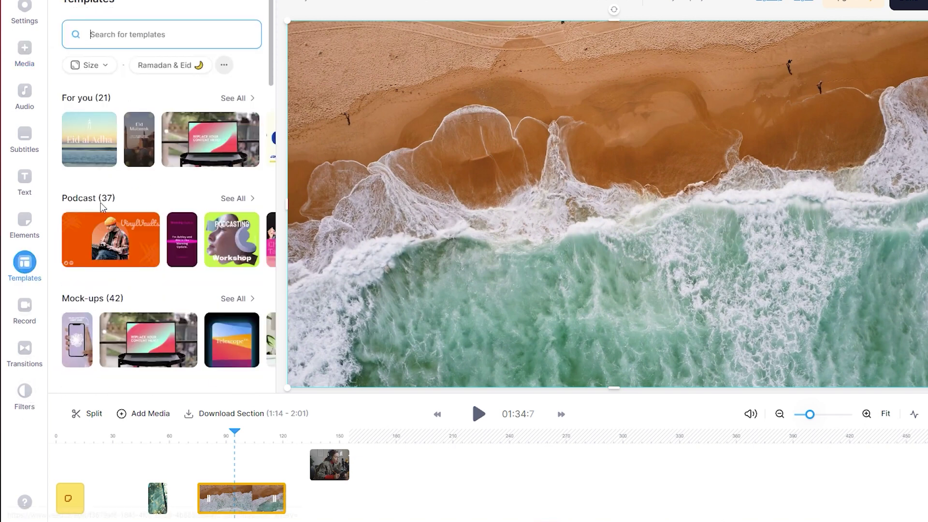
{"action": "scroll", "coordinate": [143, 218], "scroll_direction": "down", "scroll_amount": 1}
{"action": "scroll", "coordinate": [143, 217], "scroll_direction": "down", "scroll_amount": 3}
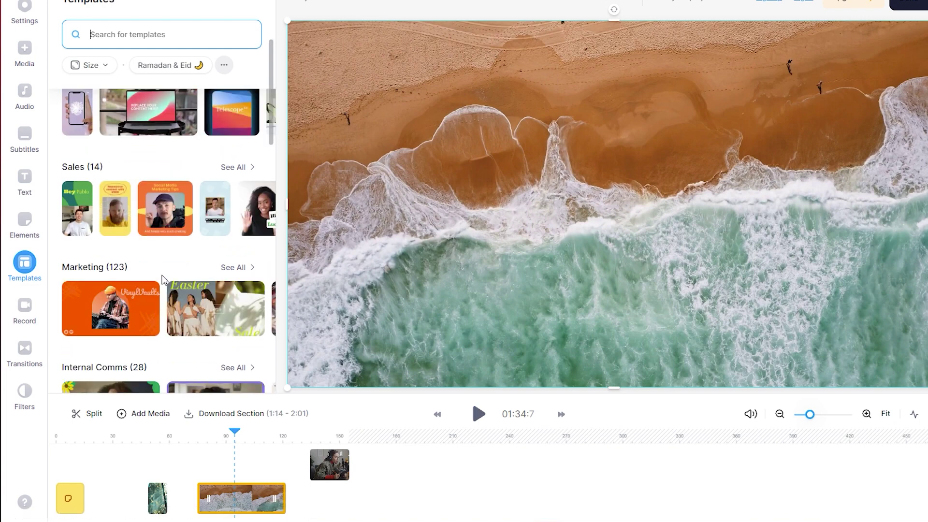
{"action": "scroll", "coordinate": [155, 273], "scroll_direction": "up", "scroll_amount": 3}
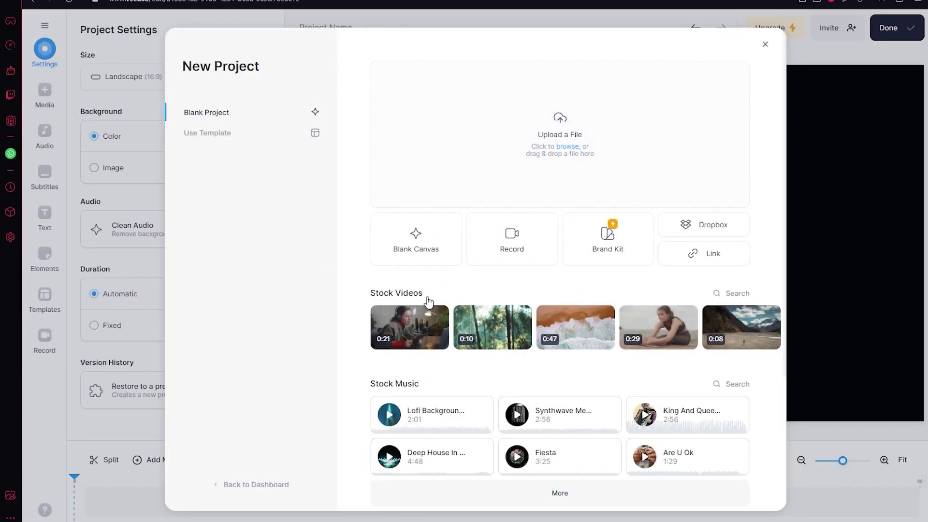
{"action": "scroll", "coordinate": [428, 302], "scroll_direction": "down", "scroll_amount": 3}
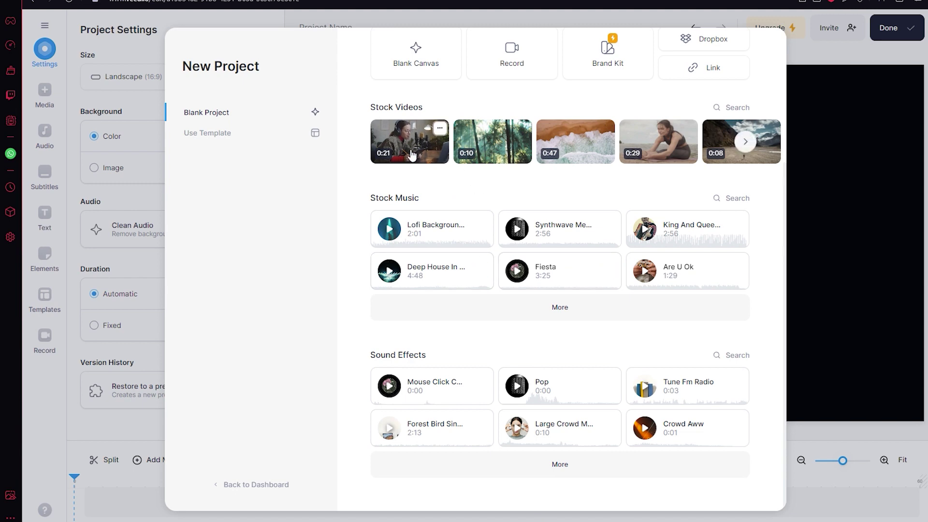
Step: Browse the templates filtered by video size, then close the chooser to the empty editor
{"action": "left_click", "coordinate": [239, 134]}
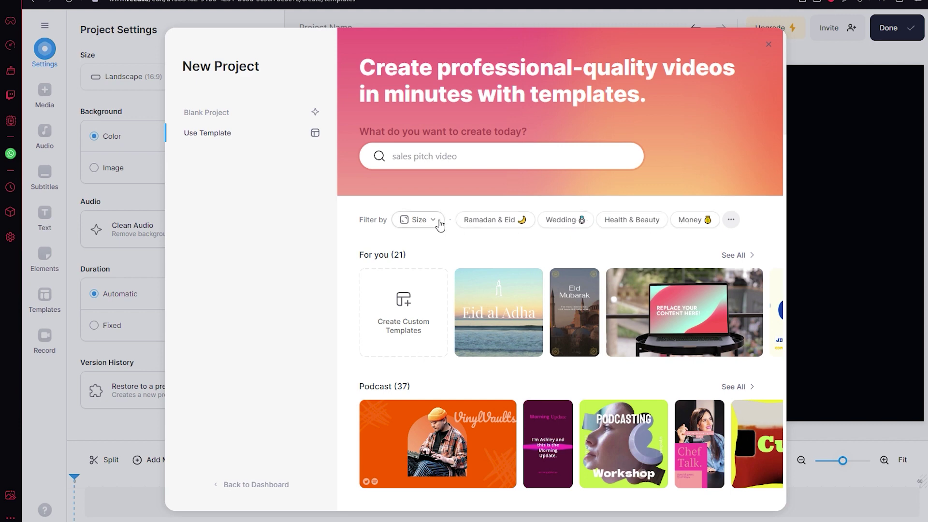
{"action": "left_click", "coordinate": [438, 225]}
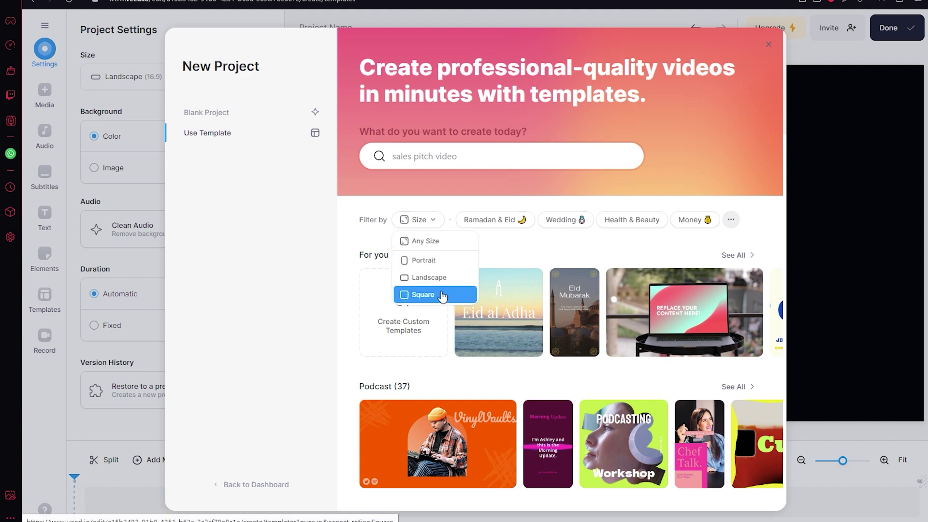
{"action": "left_click", "coordinate": [40, 65]}
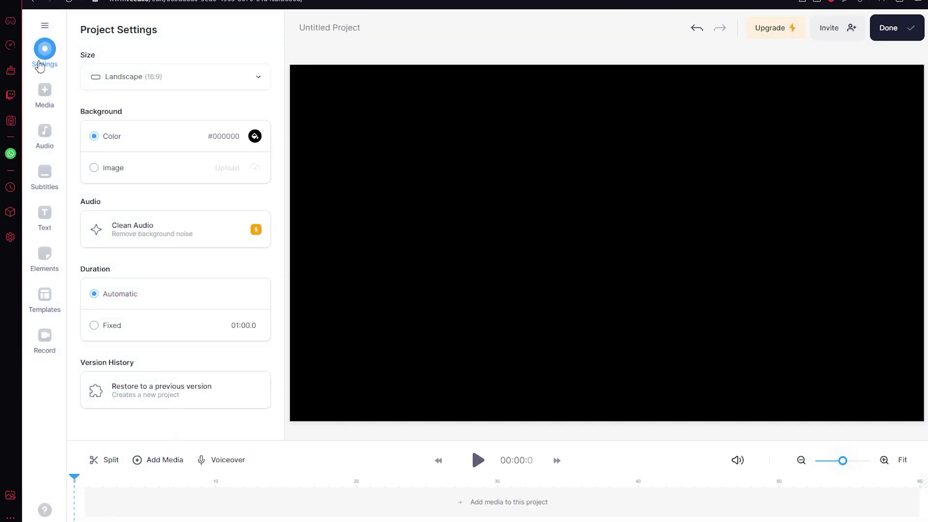
Step: Look over background colours, subtitle options, text styles and the Elements library without changes
{"action": "left_click", "coordinate": [255, 138]}
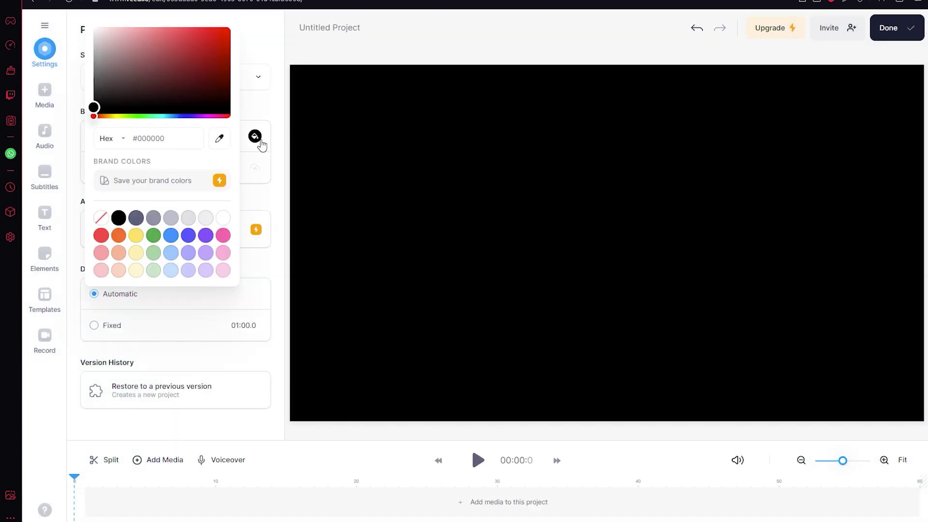
{"action": "left_click", "coordinate": [262, 197]}
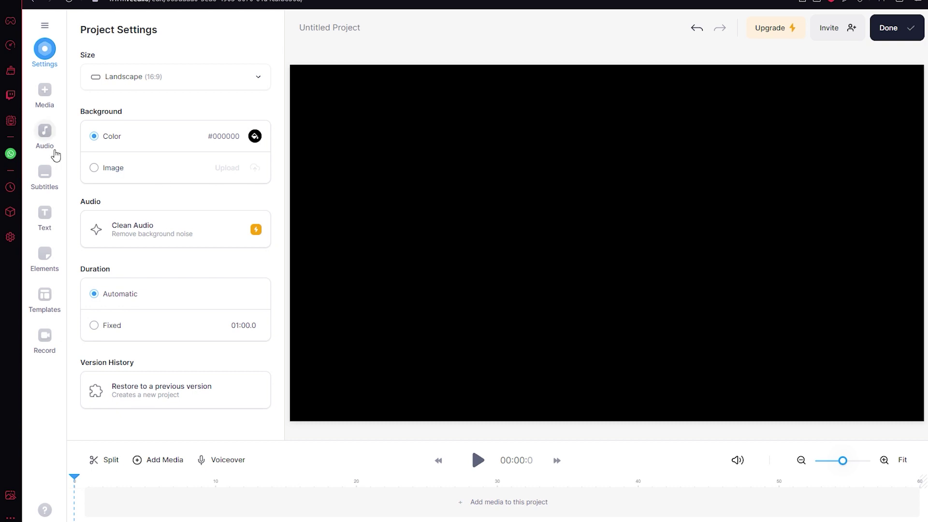
{"action": "left_click", "coordinate": [45, 172]}
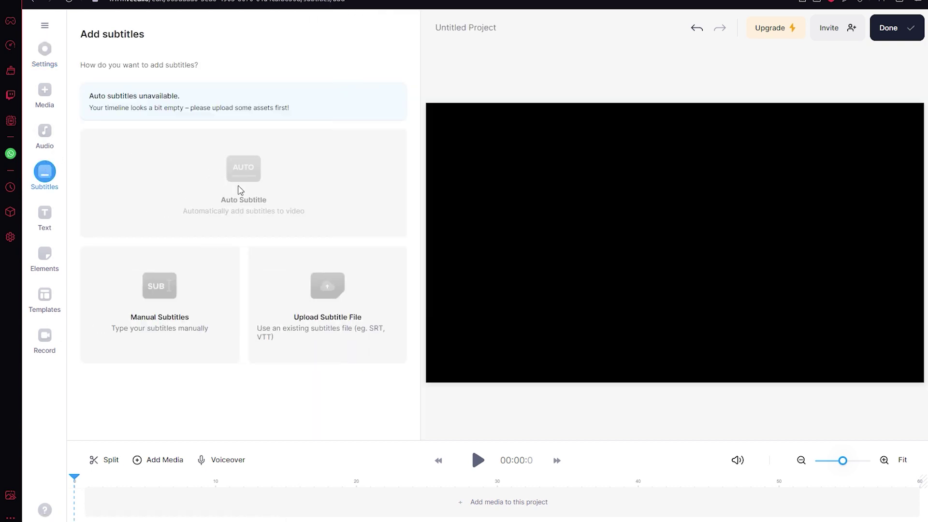
{"action": "left_click", "coordinate": [33, 221]}
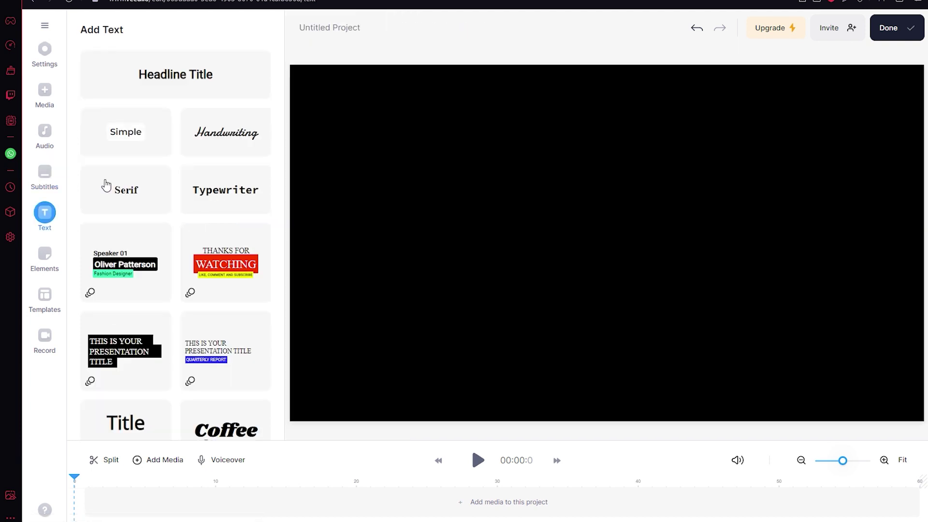
{"action": "scroll", "coordinate": [207, 261], "scroll_direction": "down", "scroll_amount": 3}
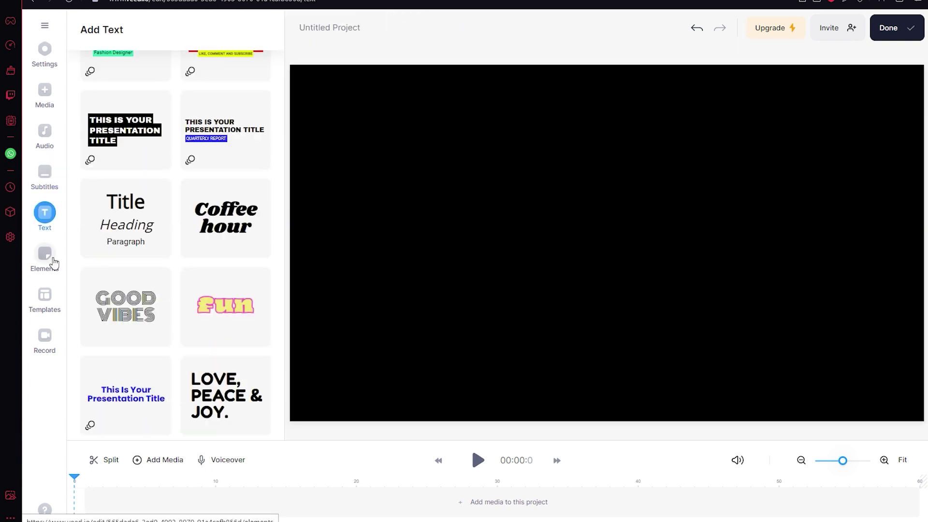
{"action": "left_click", "coordinate": [51, 261]}
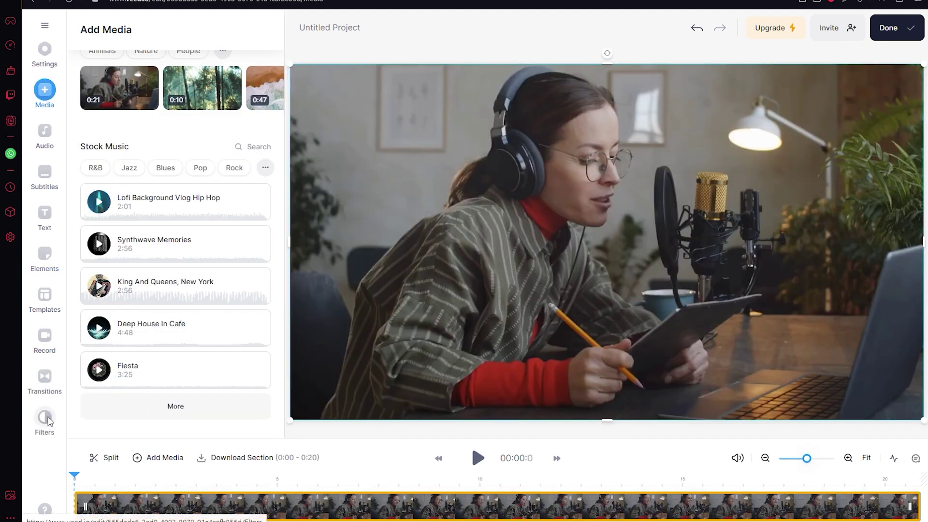
Step: Browse filters, export options and templates, then trim the podcast clip from 20 to about 7 seconds
{"action": "left_click", "coordinate": [46, 418]}
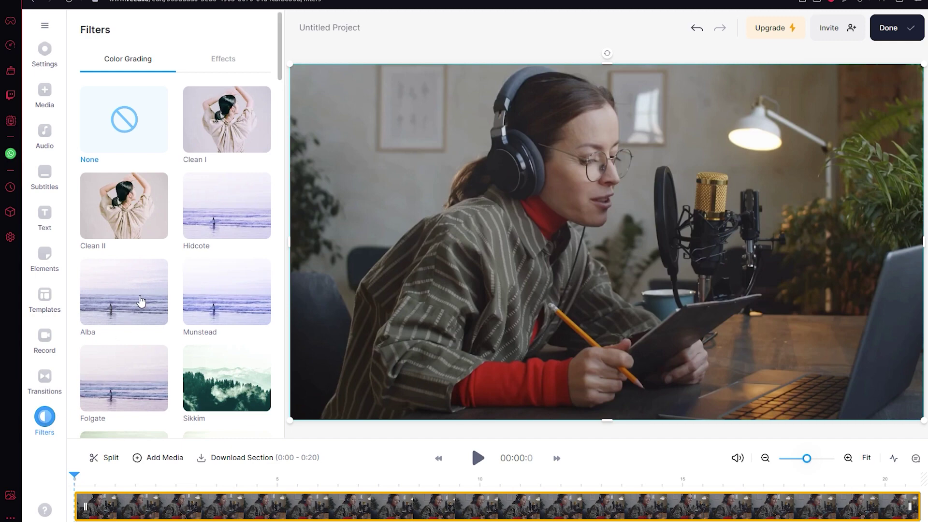
{"action": "scroll", "coordinate": [145, 298], "scroll_direction": "down", "scroll_amount": 2}
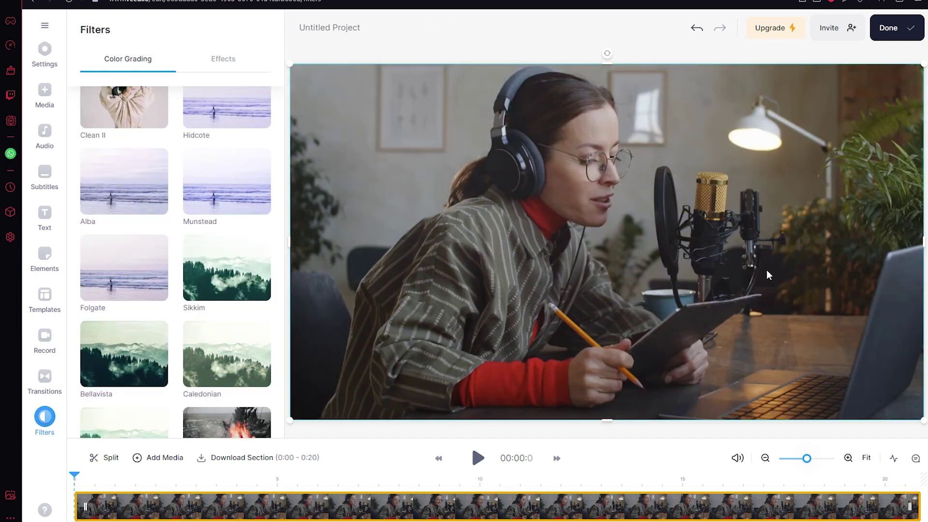
{"action": "left_click", "coordinate": [893, 29]}
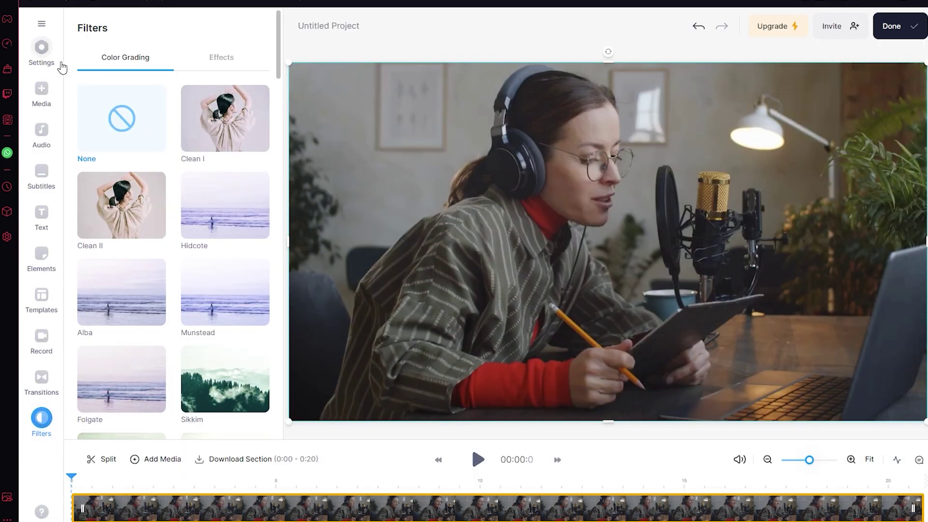
{"action": "left_click", "coordinate": [41, 87]}
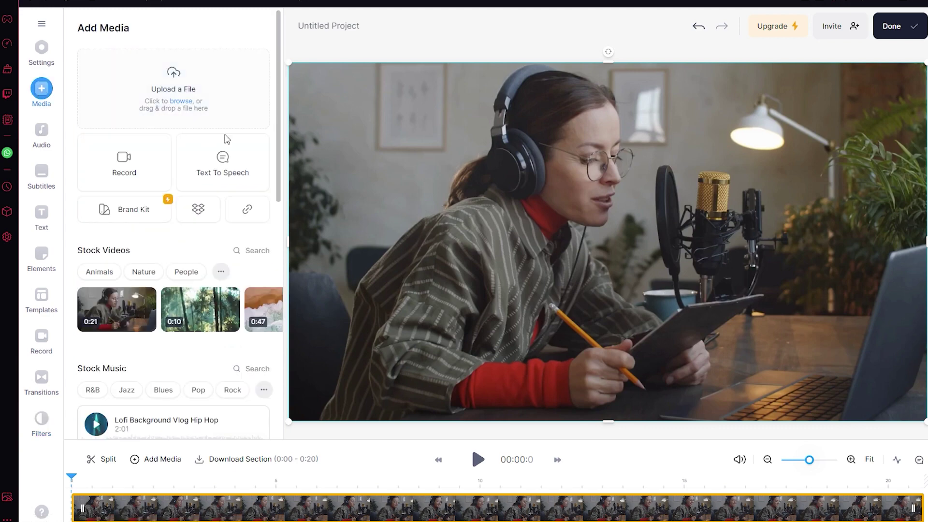
{"action": "left_click", "coordinate": [42, 297]}
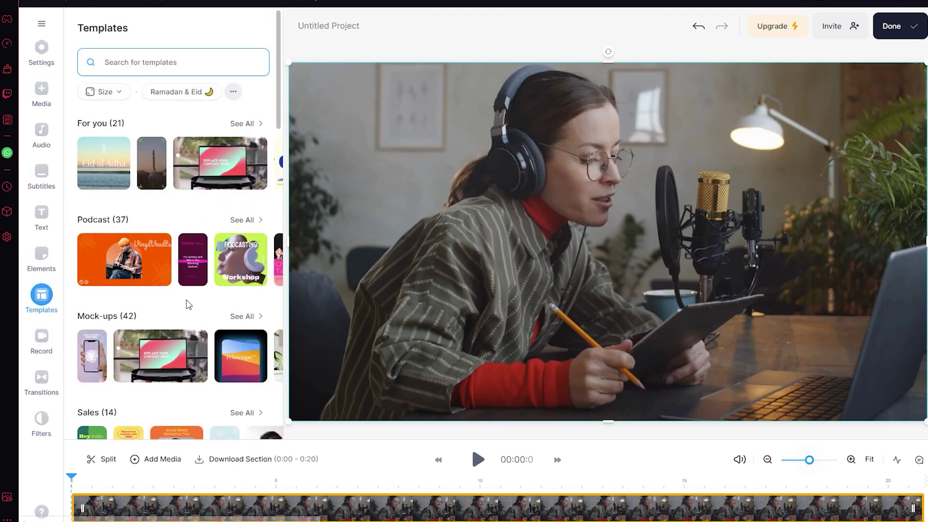
{"action": "scroll", "coordinate": [186, 305], "scroll_direction": "down", "scroll_amount": 1}
{"action": "scroll", "coordinate": [185, 290], "scroll_direction": "down", "scroll_amount": 2}
{"action": "scroll", "coordinate": [187, 283], "scroll_direction": "down", "scroll_amount": 1}
{"action": "scroll", "coordinate": [186, 283], "scroll_direction": "down", "scroll_amount": 3}
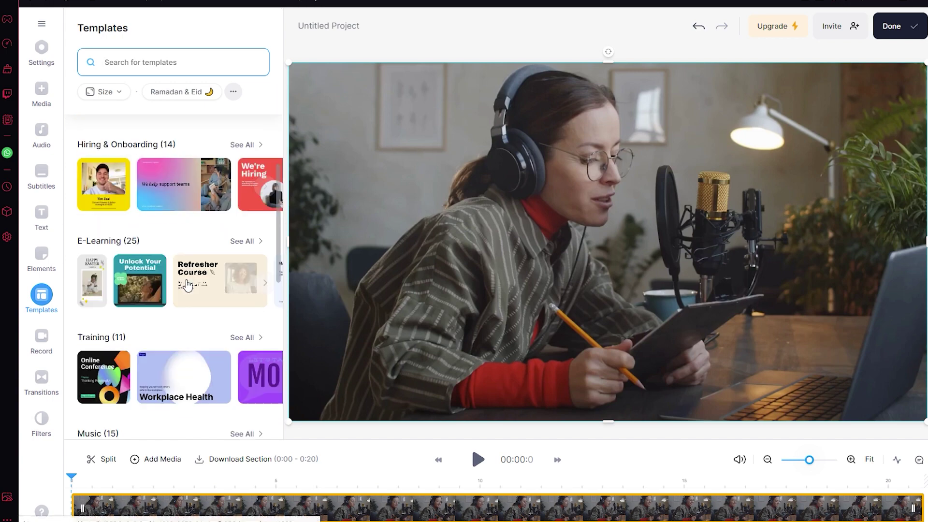
{"action": "scroll", "coordinate": [186, 283], "scroll_direction": "down", "scroll_amount": 2}
{"action": "scroll", "coordinate": [187, 284], "scroll_direction": "down", "scroll_amount": 3}
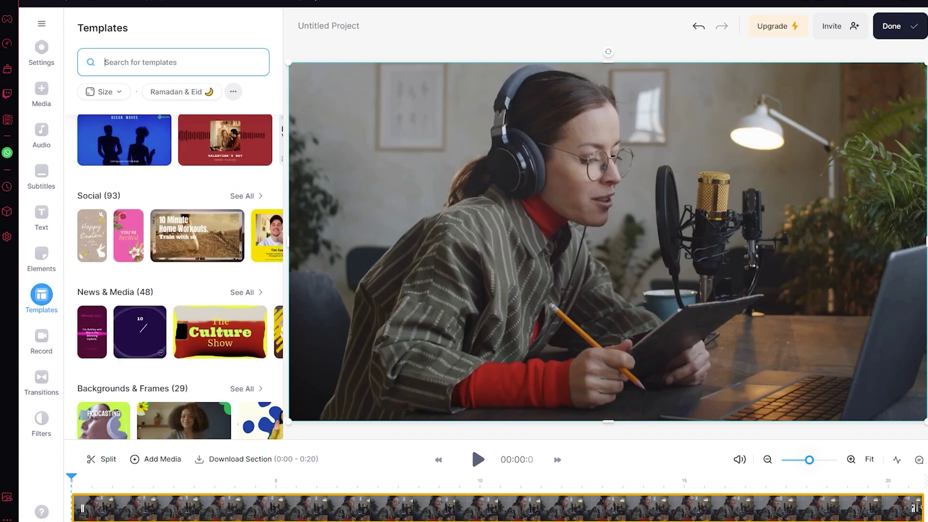
{"action": "left_click_drag", "start_coordinate": [872, 510], "coordinate": [360, 509]}
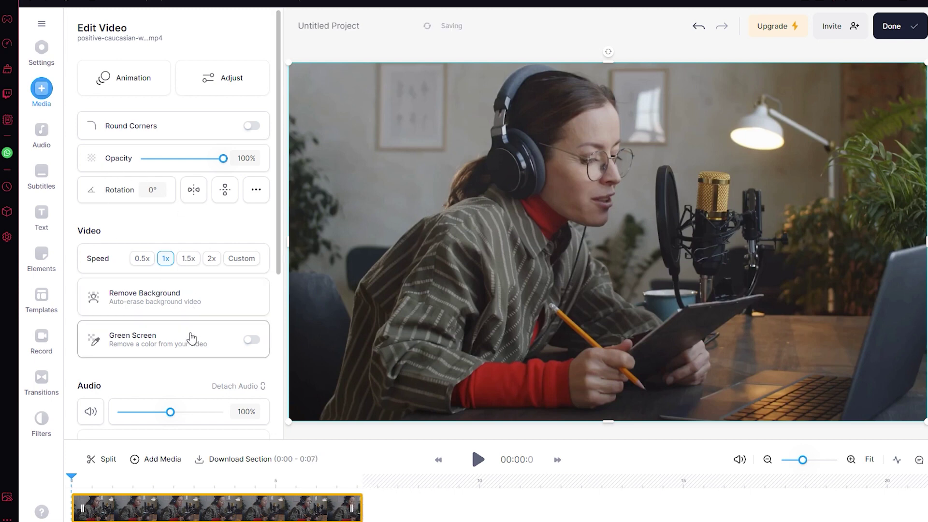
Step: Try Remove Background on the podcast clip and toggle Green Screen on, then off
{"action": "left_click", "coordinate": [148, 298]}
{"action": "left_click", "coordinate": [250, 340]}
{"action": "left_click", "coordinate": [251, 341]}
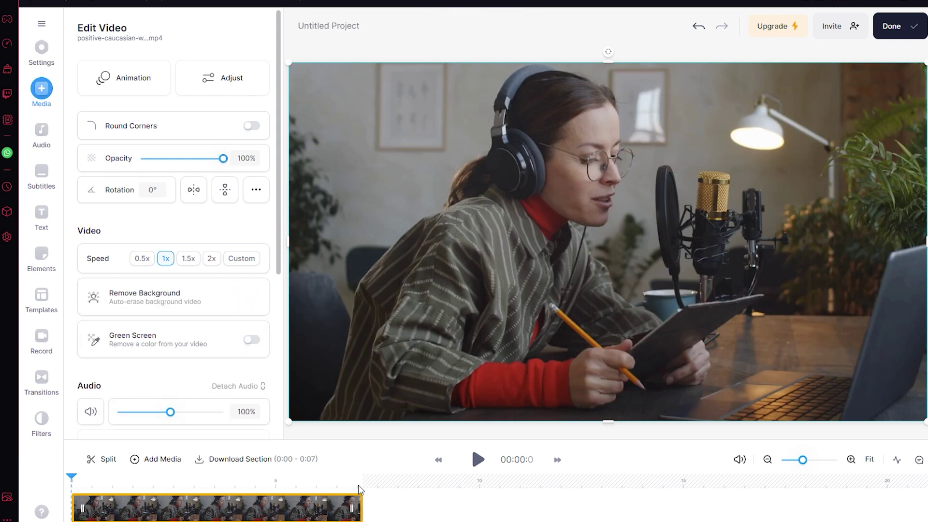
{"action": "scroll", "coordinate": [163, 369], "scroll_direction": "down", "scroll_amount": 2}
{"action": "scroll", "coordinate": [155, 347], "scroll_direction": "down", "scroll_amount": 2}
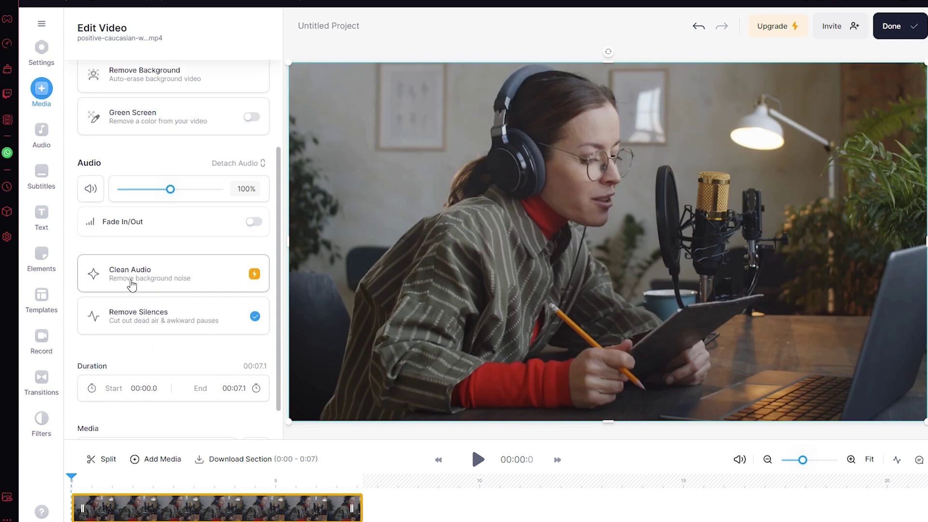
{"action": "scroll", "coordinate": [190, 375], "scroll_direction": "down", "scroll_amount": 1}
{"action": "scroll", "coordinate": [191, 376], "scroll_direction": "up", "scroll_amount": 5}
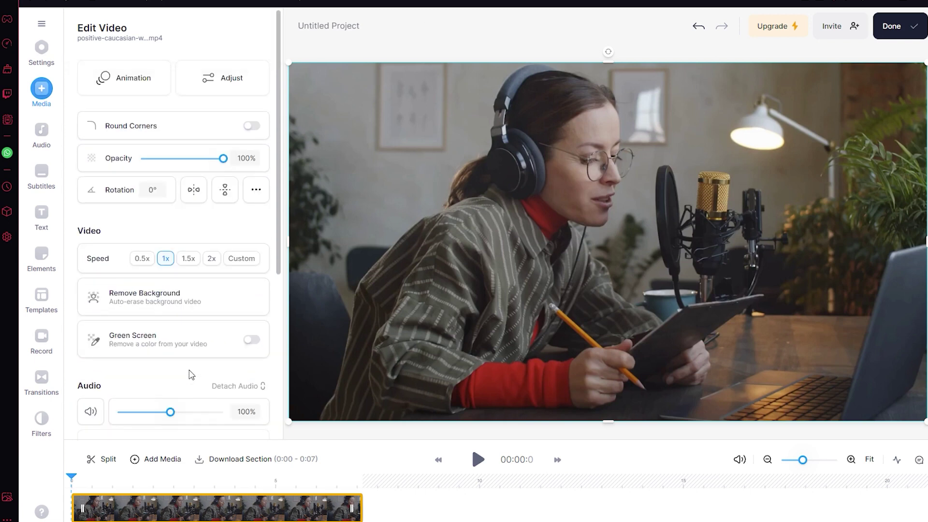
Step: Look through the Adjust settings and clip animations list, then bring up Subtitles
{"action": "left_click", "coordinate": [239, 72]}
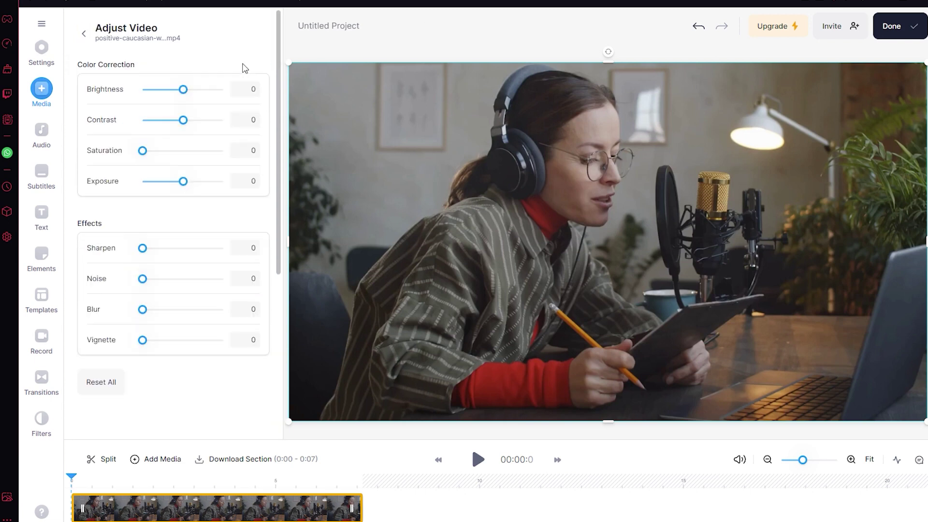
{"action": "left_click", "coordinate": [80, 36]}
{"action": "left_click", "coordinate": [138, 91]}
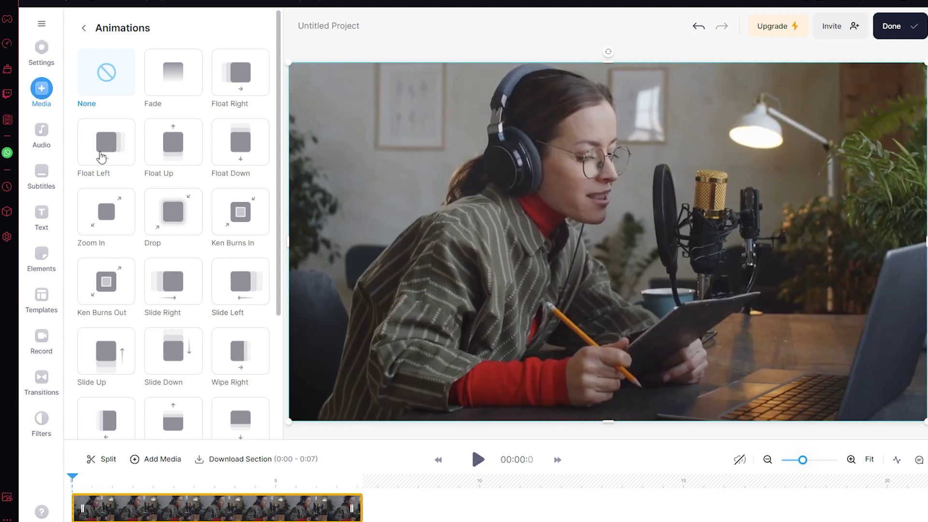
{"action": "left_click", "coordinate": [44, 180]}
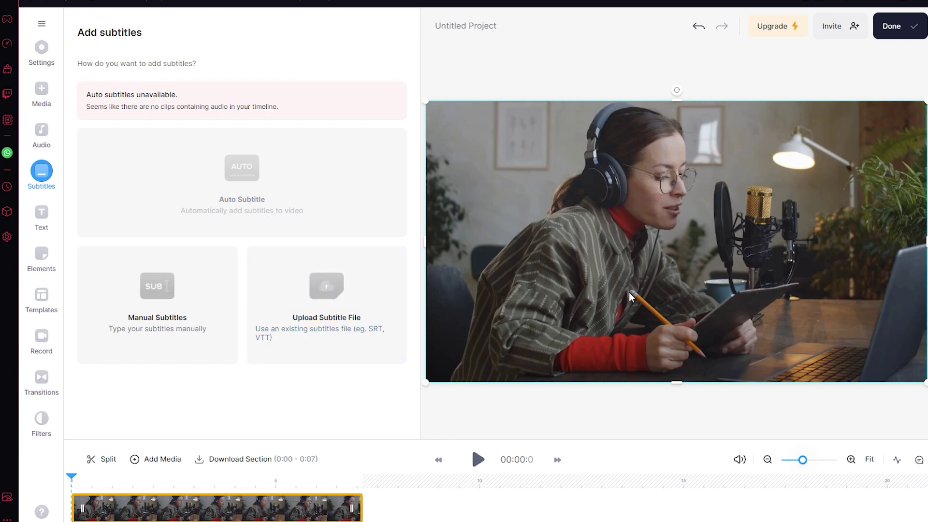
Step: Start manual subtitles attached to the podcast clip, then browse the Elements library
{"action": "left_click", "coordinate": [157, 304]}
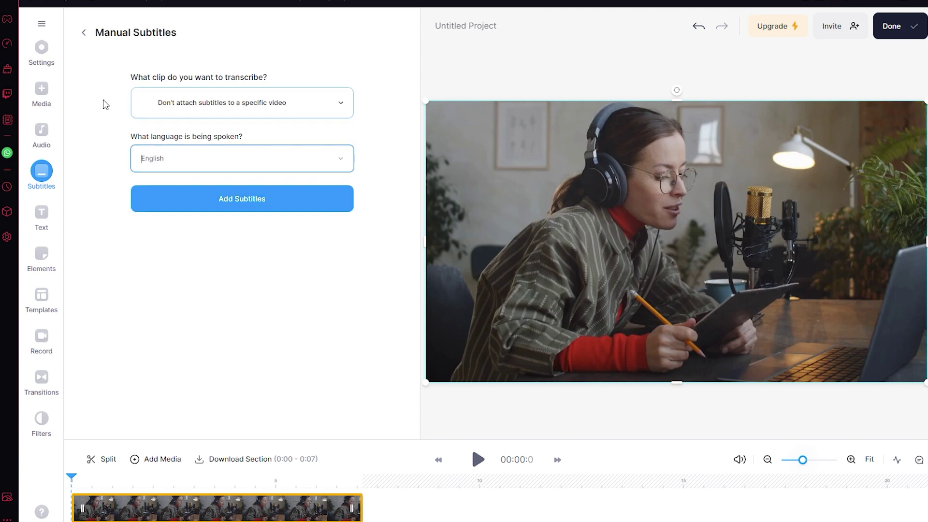
{"action": "left_click", "coordinate": [217, 103]}
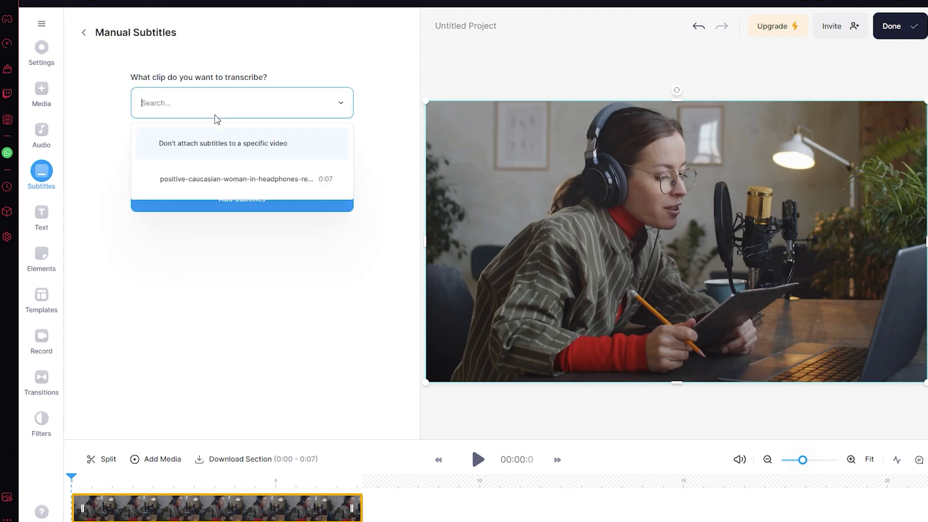
{"action": "left_click", "coordinate": [217, 178]}
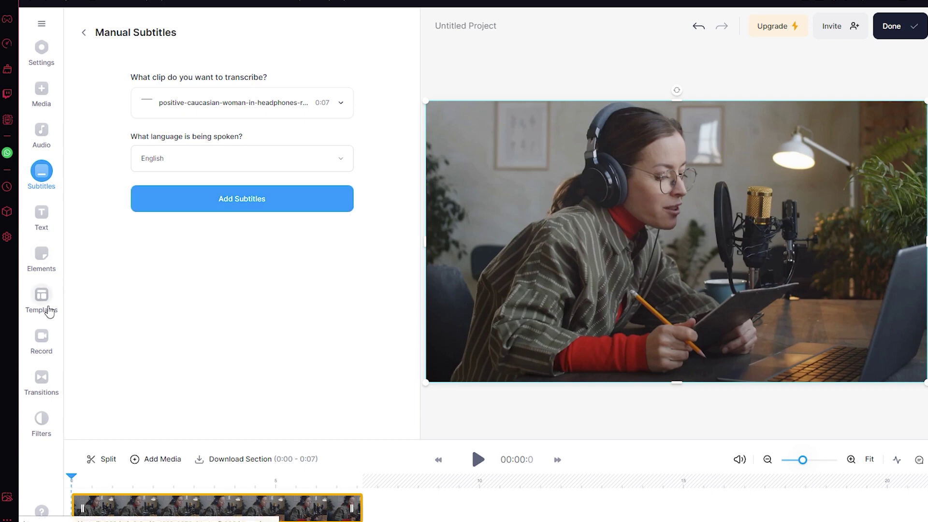
{"action": "left_click", "coordinate": [49, 272]}
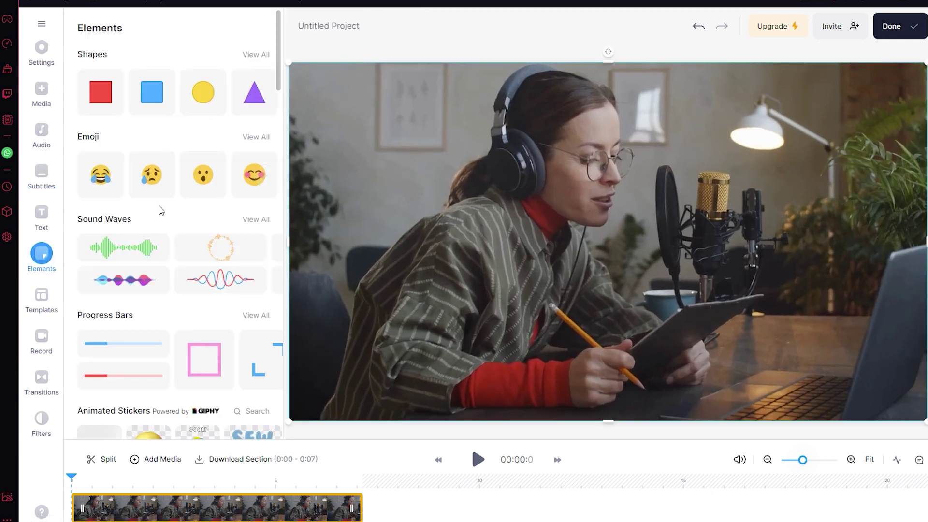
{"action": "scroll", "coordinate": [174, 232], "scroll_direction": "down", "scroll_amount": 3}
{"action": "scroll", "coordinate": [181, 256], "scroll_direction": "down", "scroll_amount": 2}
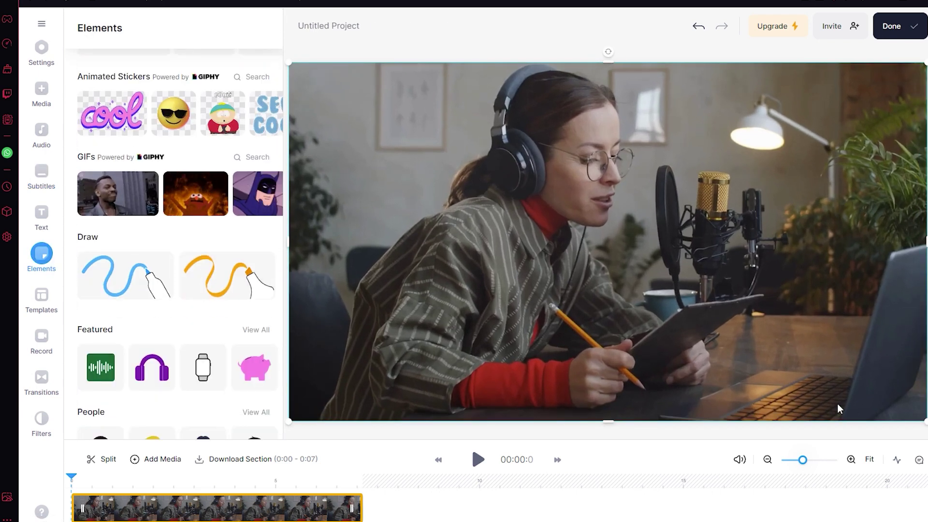
{"action": "left_click", "coordinate": [41, 511]}
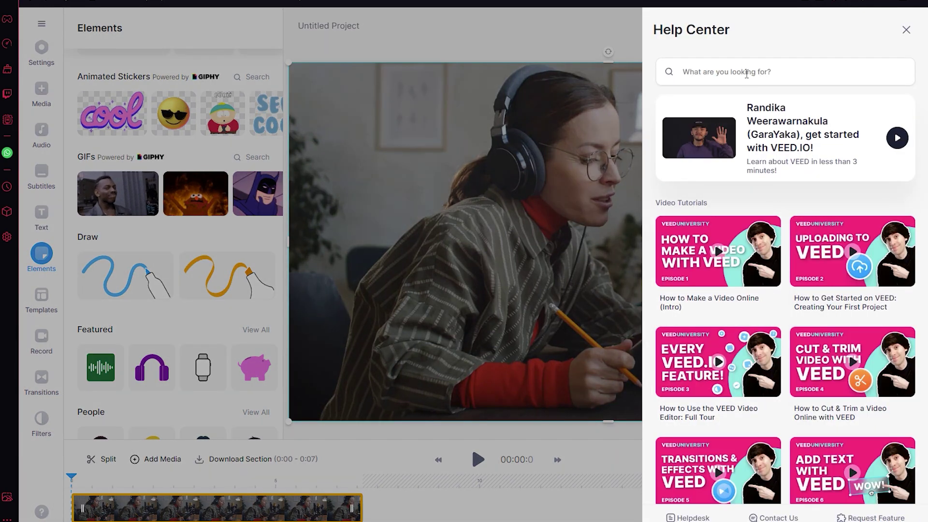
{"action": "scroll", "coordinate": [783, 145], "scroll_direction": "down", "scroll_amount": 3}
{"action": "scroll", "coordinate": [783, 218], "scroll_direction": "down", "scroll_amount": 3}
{"action": "scroll", "coordinate": [782, 304], "scroll_direction": "down", "scroll_amount": 2}
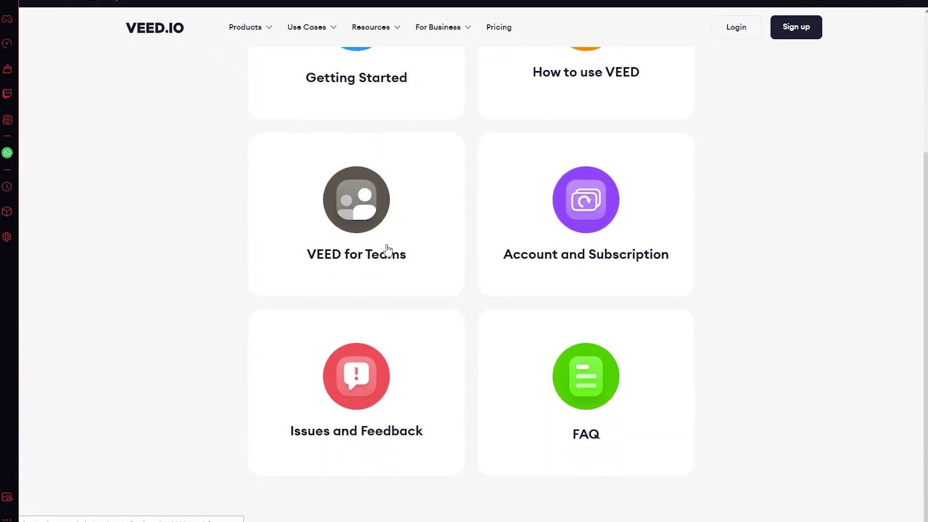
{"action": "scroll", "coordinate": [395, 251], "scroll_direction": "up", "scroll_amount": 3}
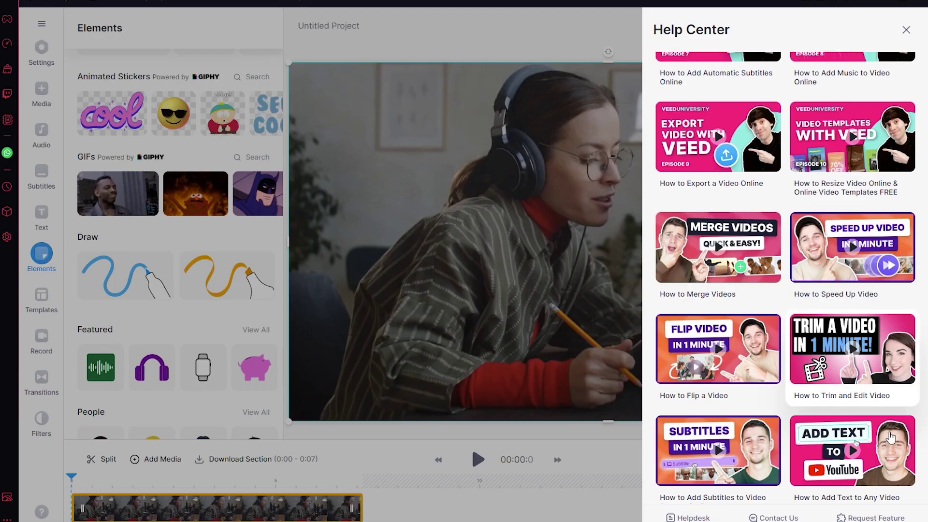
Step: Close the Help Center and glance at the Audio library before reopening Subtitles
{"action": "left_click", "coordinate": [605, 491]}
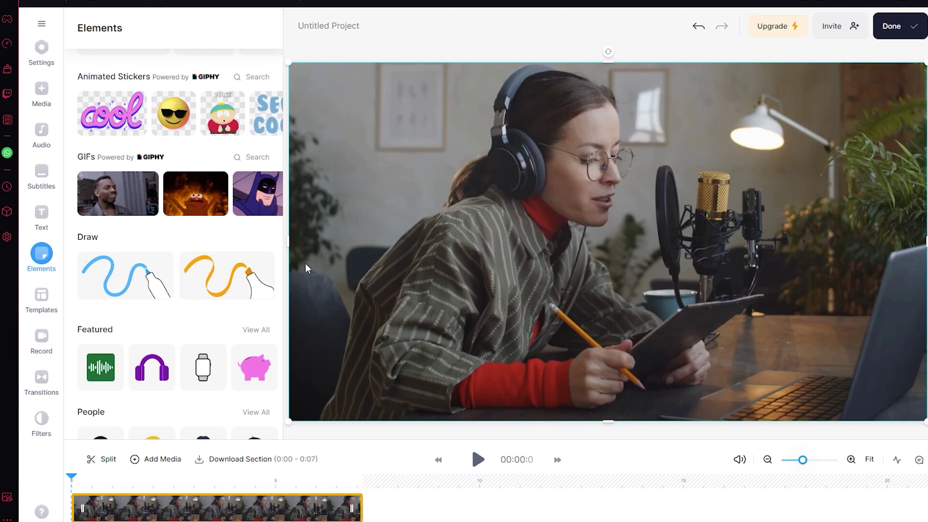
{"action": "left_click", "coordinate": [42, 129]}
{"action": "left_click", "coordinate": [46, 177]}
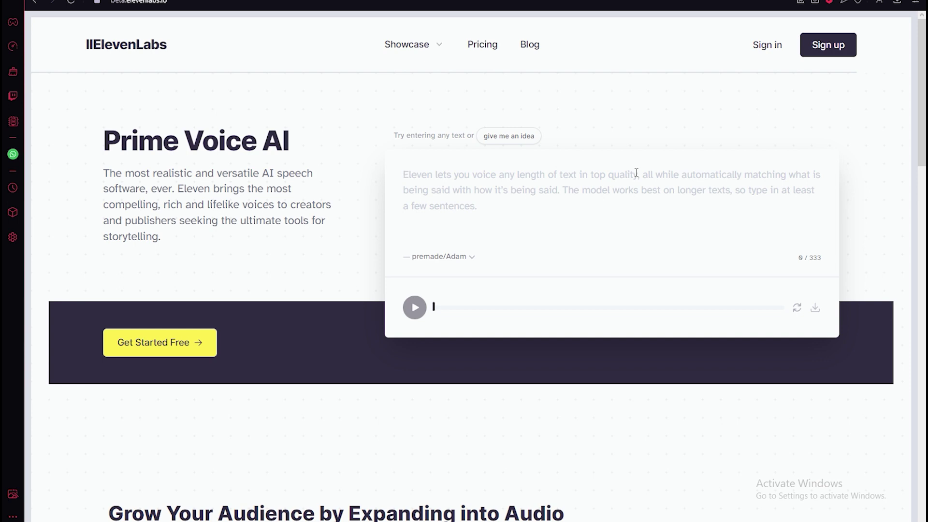
Step: Highlight part of the ElevenLabs logo text, then clear the selection
{"action": "left_click_drag", "start_coordinate": [93, 56], "coordinate": [145, 51]}
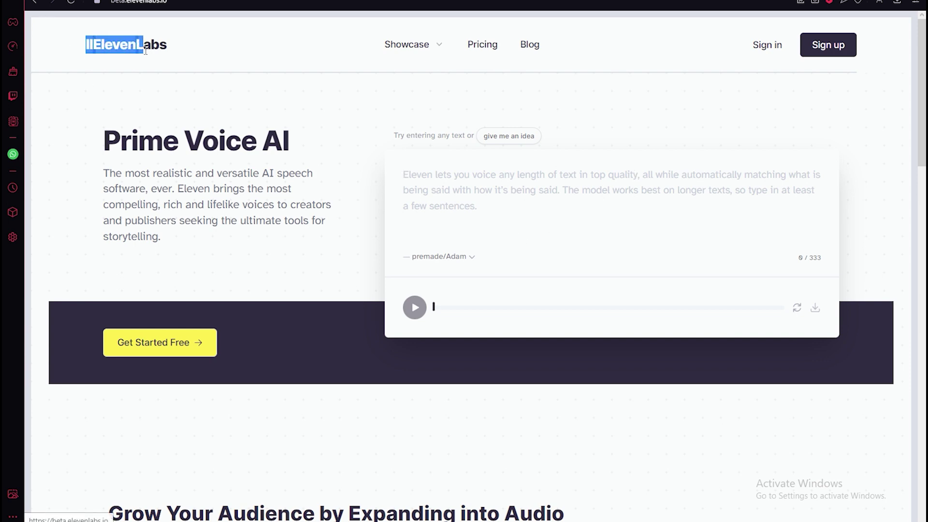
{"action": "left_click", "coordinate": [293, 80]}
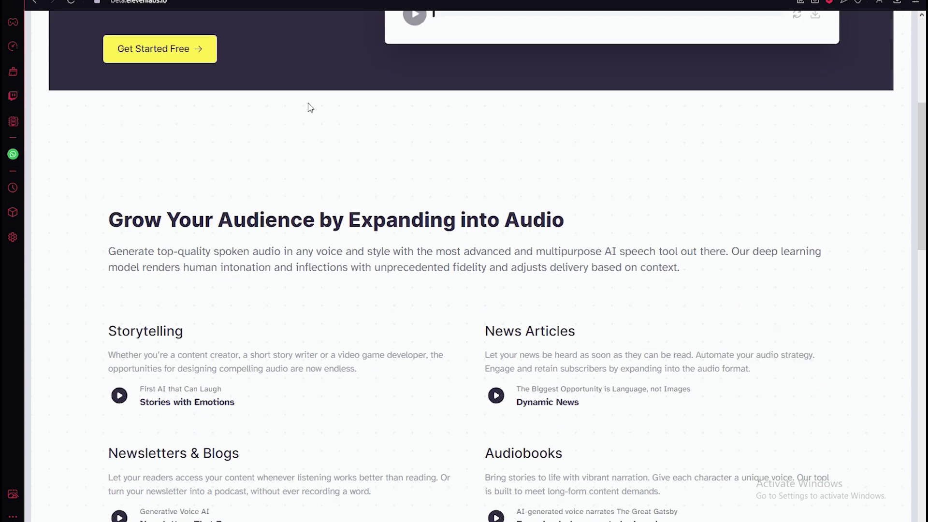
{"action": "scroll", "coordinate": [309, 107], "scroll_direction": "down", "scroll_amount": 2}
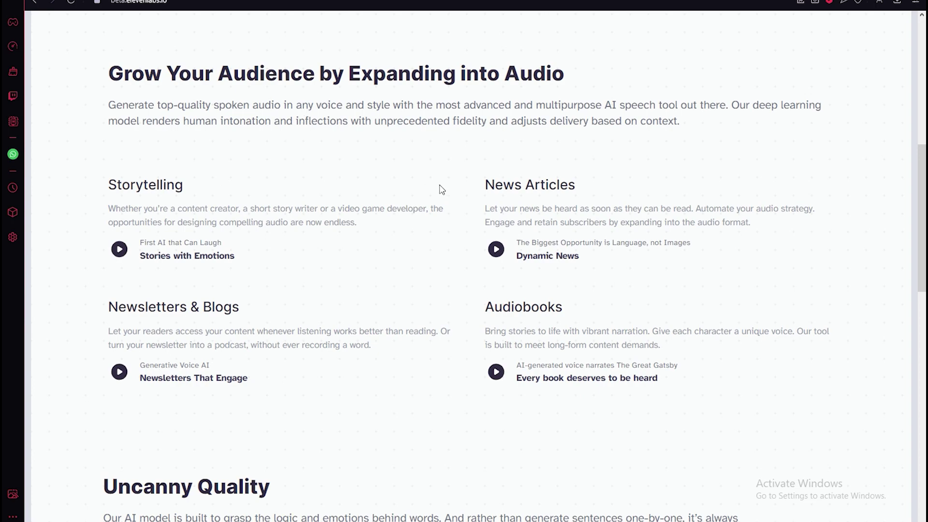
{"action": "scroll", "coordinate": [210, 303], "scroll_direction": "down", "scroll_amount": 2}
{"action": "scroll", "coordinate": [210, 302], "scroll_direction": "down", "scroll_amount": 3}
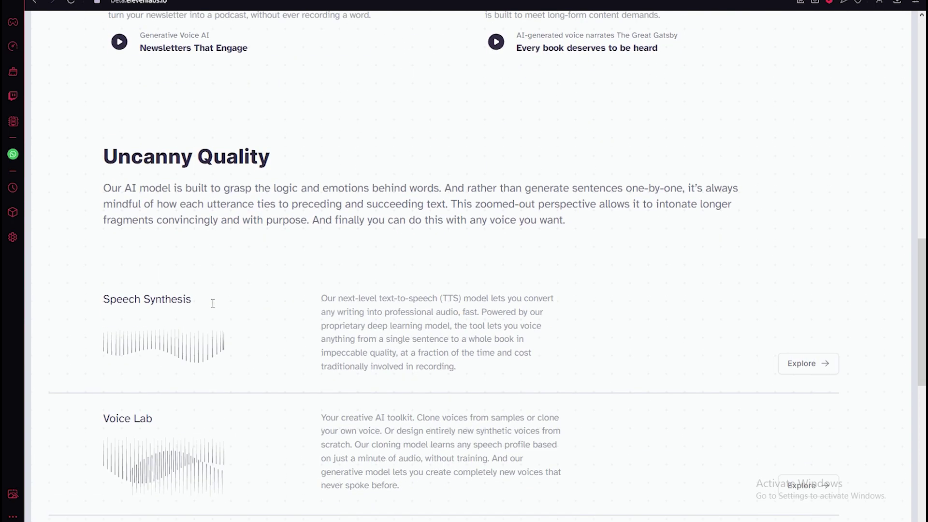
{"action": "scroll", "coordinate": [135, 319], "scroll_direction": "down", "scroll_amount": 1}
{"action": "scroll", "coordinate": [182, 265], "scroll_direction": "down", "scroll_amount": 3}
{"action": "scroll", "coordinate": [306, 249], "scroll_direction": "down", "scroll_amount": 1}
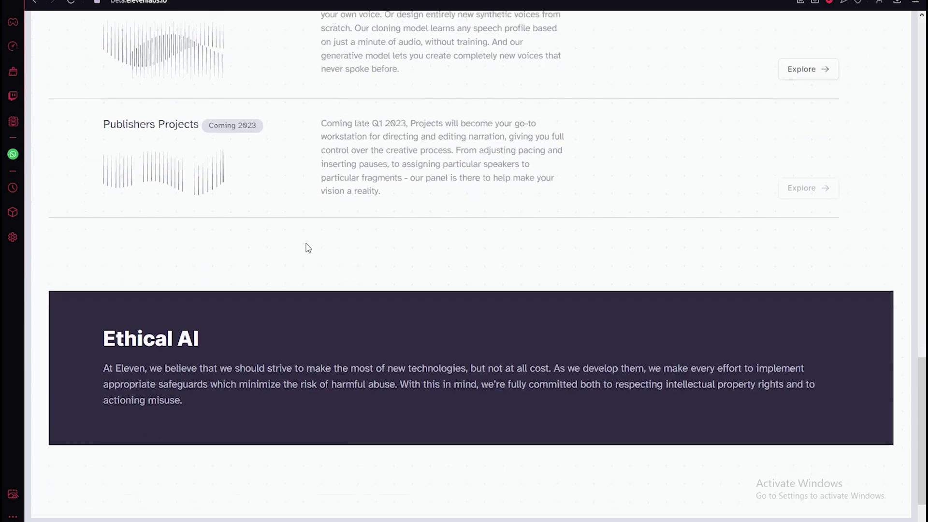
{"action": "scroll", "coordinate": [312, 283], "scroll_direction": "down", "scroll_amount": 1}
{"action": "scroll", "coordinate": [312, 283], "scroll_direction": "up", "scroll_amount": 7}
{"action": "scroll", "coordinate": [487, 317], "scroll_direction": "up", "scroll_amount": 5}
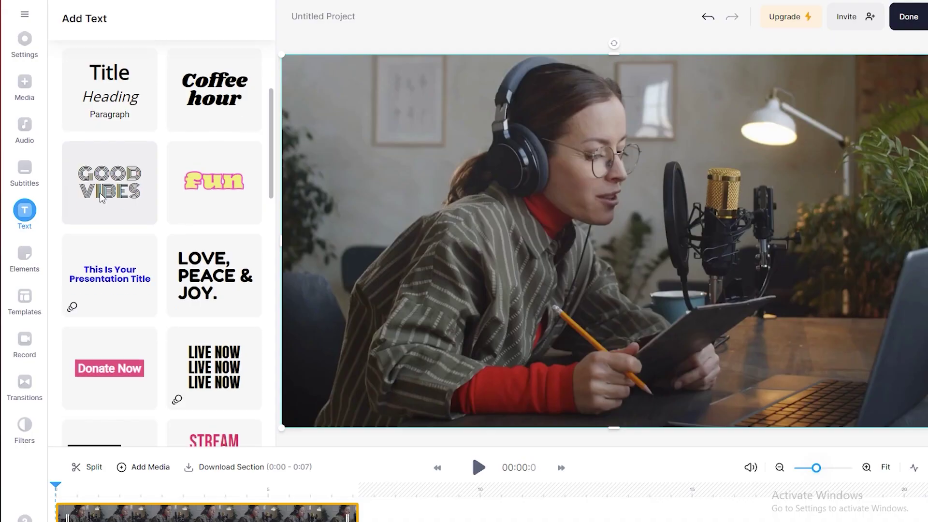
{"action": "scroll", "coordinate": [147, 268], "scroll_direction": "down", "scroll_amount": 4}
{"action": "scroll", "coordinate": [150, 271], "scroll_direction": "down", "scroll_amount": 2}
{"action": "scroll", "coordinate": [151, 270], "scroll_direction": "down", "scroll_amount": 4}
{"action": "scroll", "coordinate": [150, 270], "scroll_direction": "down", "scroll_amount": 3}
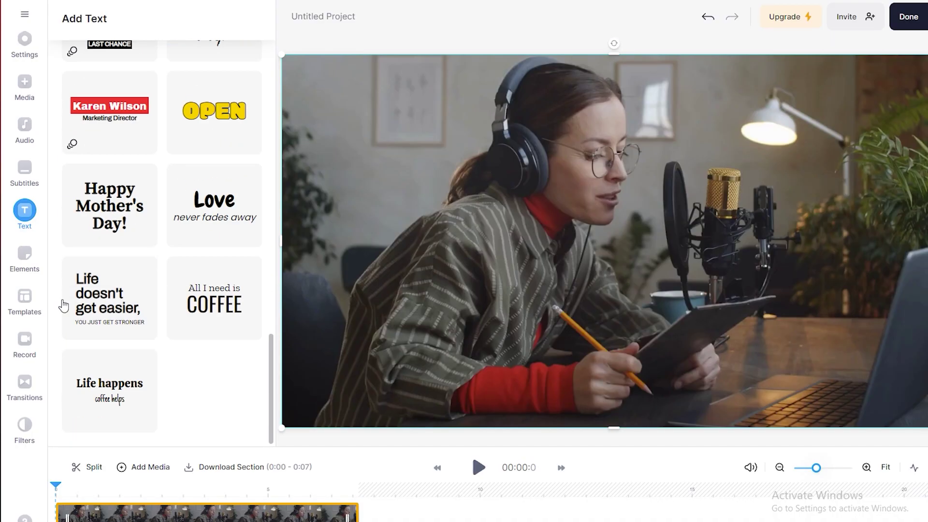
Step: Browse the video template gallery, then select the podcast clip to show its animation, opacity and speed settings
{"action": "left_click", "coordinate": [28, 303]}
{"action": "scroll", "coordinate": [205, 253], "scroll_direction": "down", "scroll_amount": 3}
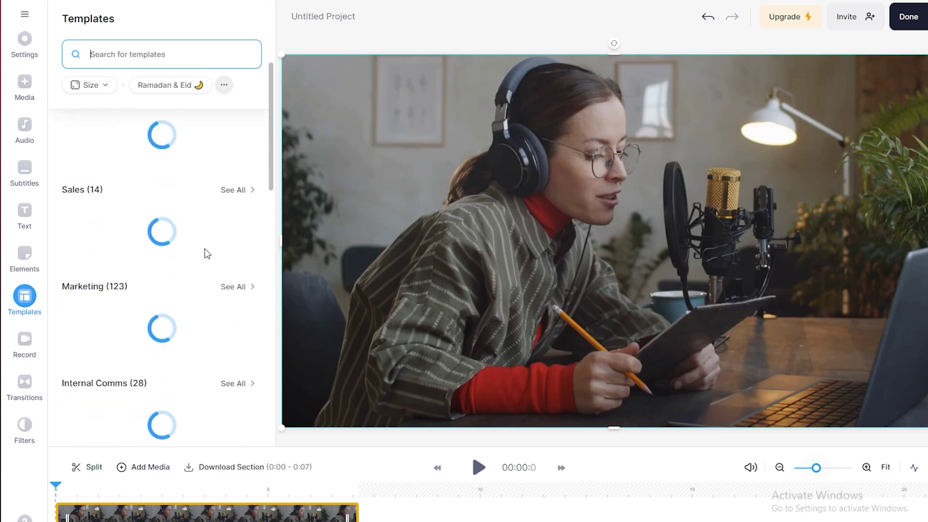
{"action": "scroll", "coordinate": [205, 253], "scroll_direction": "down", "scroll_amount": 2}
{"action": "scroll", "coordinate": [205, 254], "scroll_direction": "down", "scroll_amount": 1}
{"action": "scroll", "coordinate": [205, 252], "scroll_direction": "down", "scroll_amount": 3}
{"action": "scroll", "coordinate": [216, 269], "scroll_direction": "down", "scroll_amount": 1}
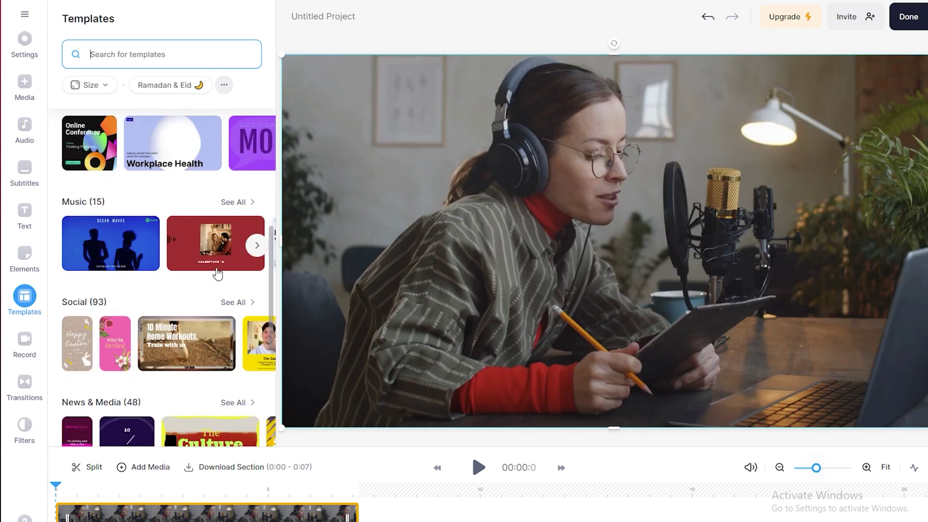
{"action": "scroll", "coordinate": [208, 291], "scroll_direction": "down", "scroll_amount": 2}
{"action": "scroll", "coordinate": [138, 281], "scroll_direction": "down", "scroll_amount": 2}
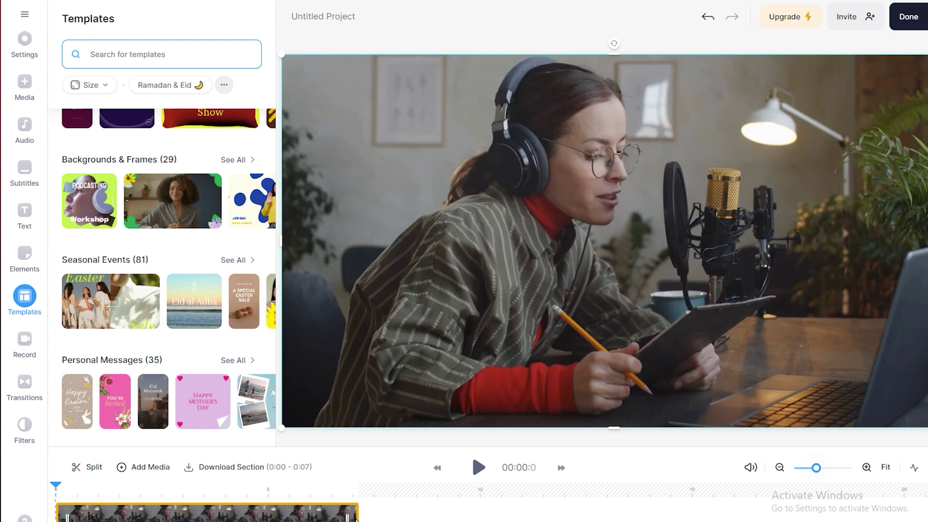
{"action": "left_click", "coordinate": [355, 516]}
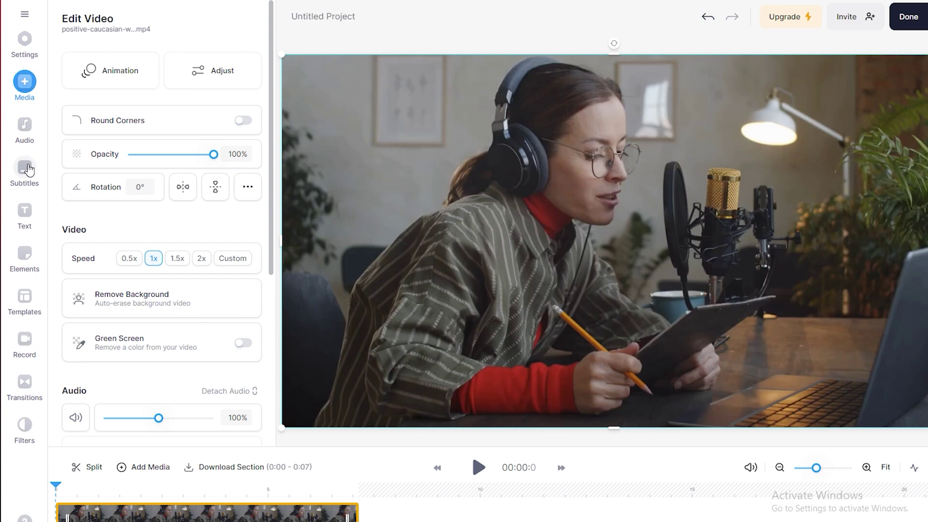
Step: Browse the Subtitles, Transitions and Filters Effects panels, then view the Free, Basic, Pro and Business plans
{"action": "left_click", "coordinate": [24, 167]}
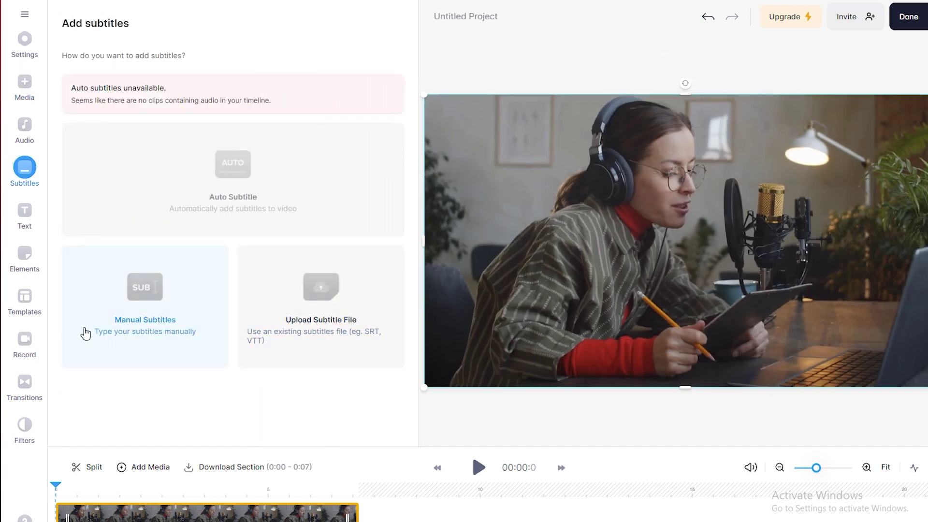
{"action": "left_click", "coordinate": [29, 391]}
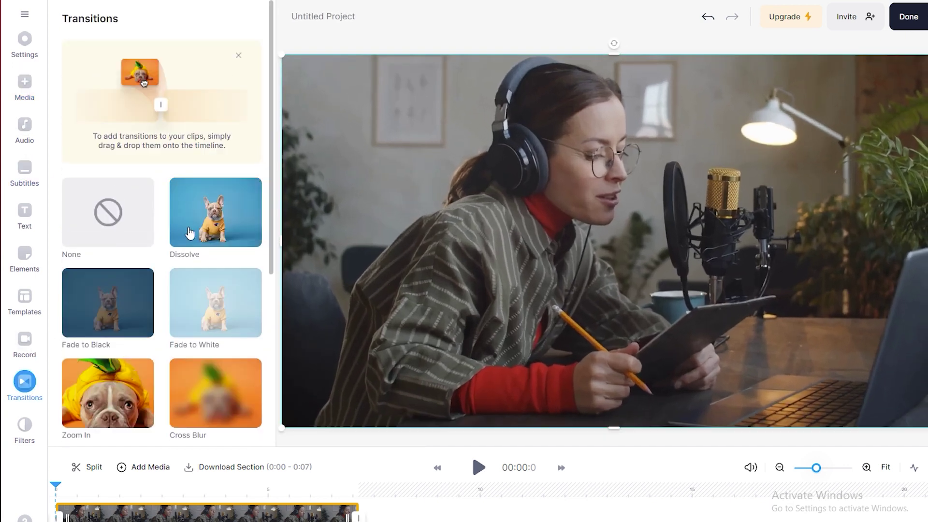
{"action": "scroll", "coordinate": [182, 273], "scroll_direction": "down", "scroll_amount": 5}
{"action": "scroll", "coordinate": [145, 283], "scroll_direction": "down", "scroll_amount": 1}
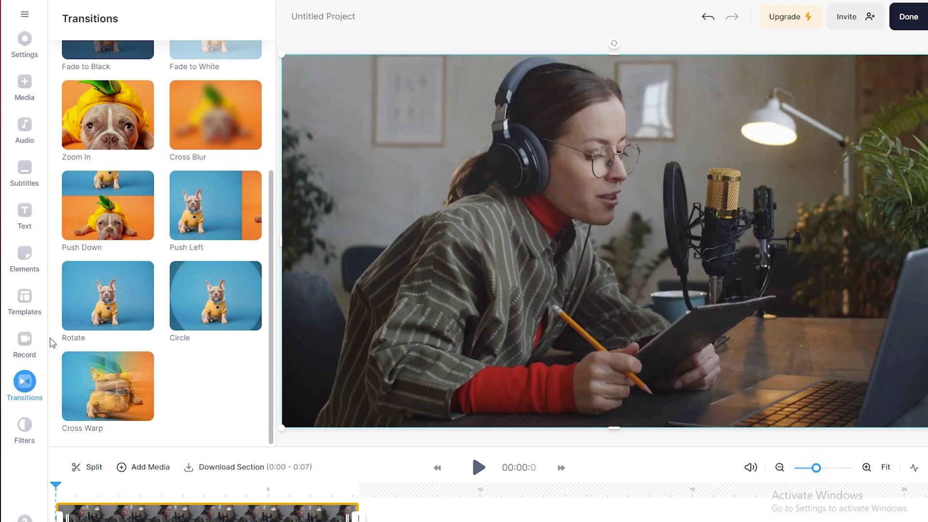
{"action": "left_click", "coordinate": [24, 428]}
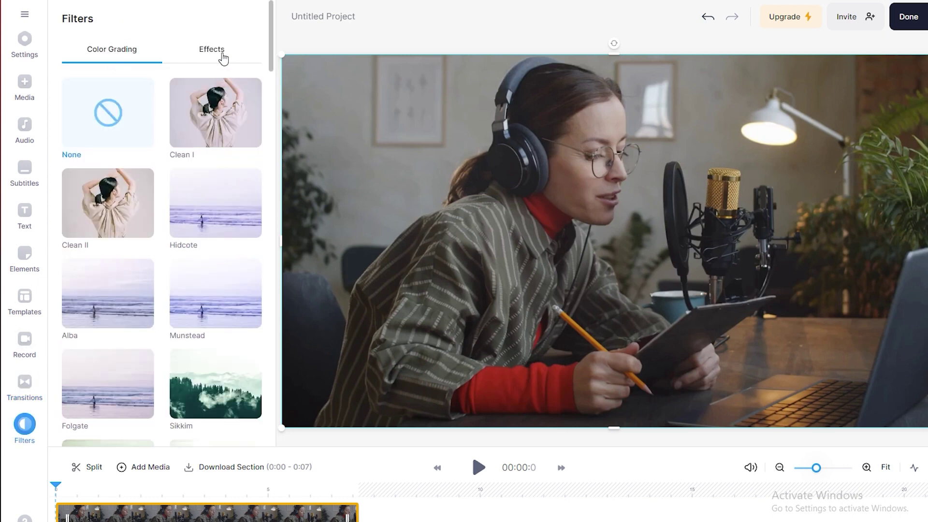
{"action": "left_click", "coordinate": [223, 55]}
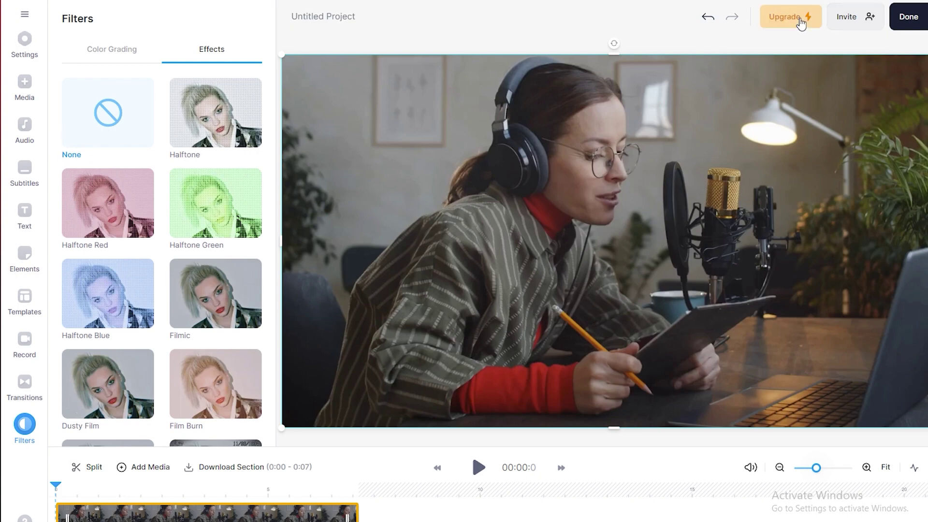
{"action": "left_click", "coordinate": [793, 18]}
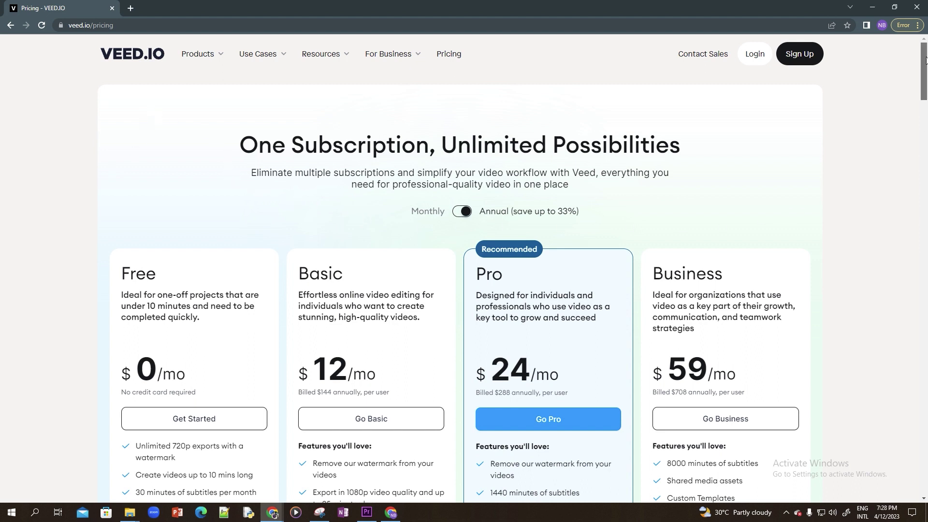
{"action": "scroll", "coordinate": [462, 156], "scroll_direction": "down", "scroll_amount": 2}
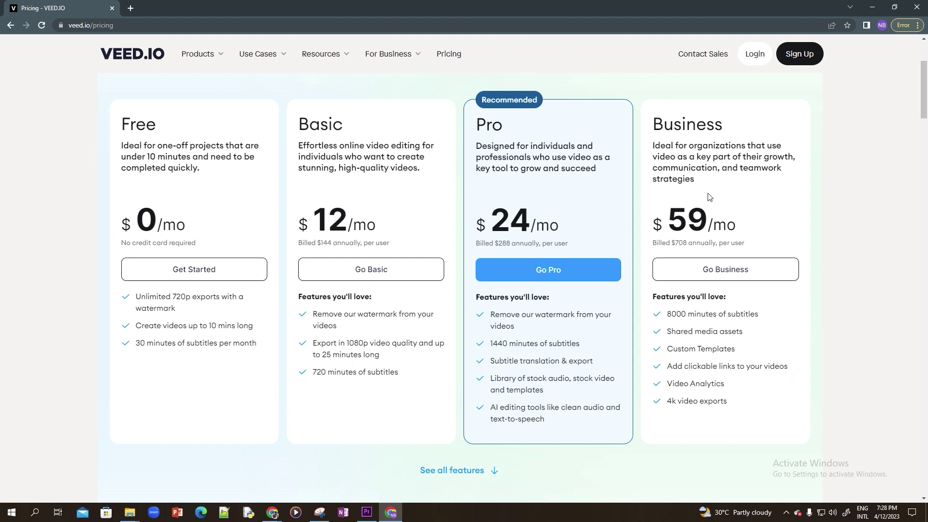
{"action": "scroll", "coordinate": [708, 196], "scroll_direction": "down", "scroll_amount": 3}
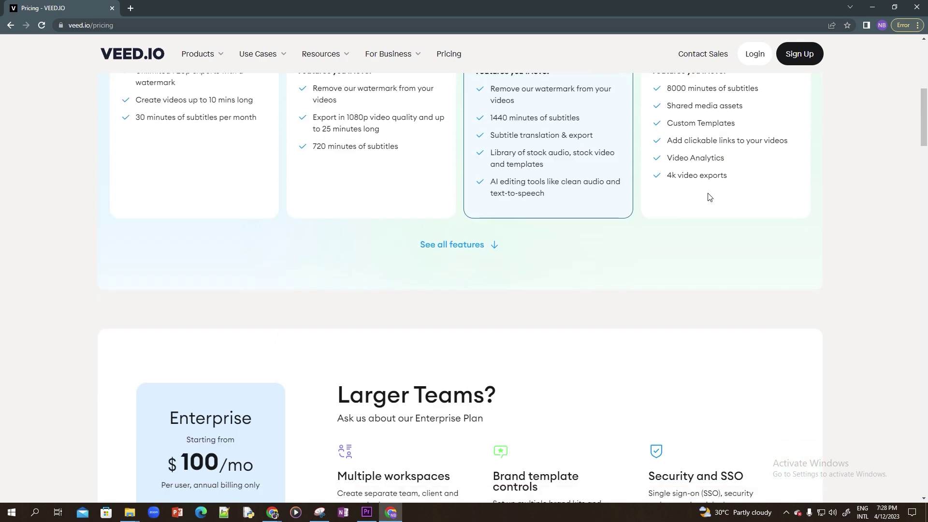
{"action": "scroll", "coordinate": [708, 196], "scroll_direction": "down", "scroll_amount": 2}
{"action": "scroll", "coordinate": [709, 197], "scroll_direction": "down", "scroll_amount": 2}
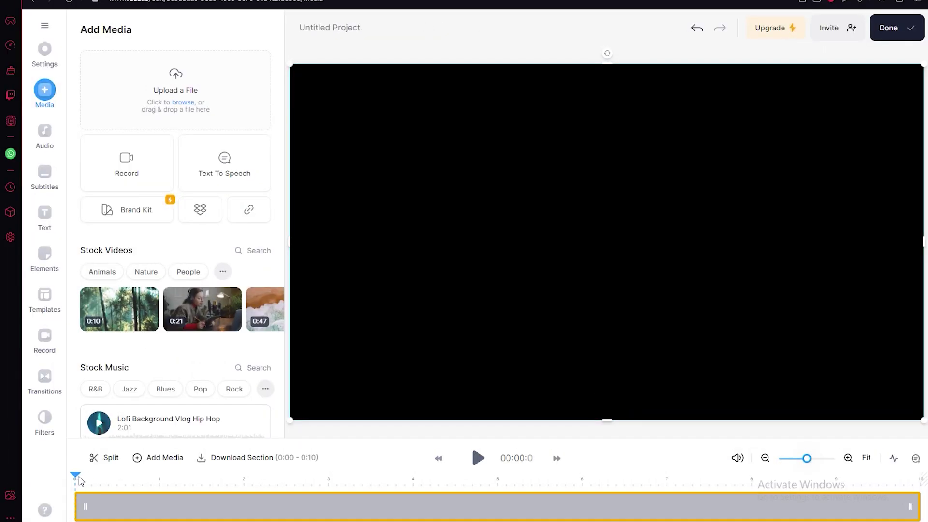
{"action": "left_click_drag", "start_coordinate": [76, 480], "coordinate": [127, 479]}
{"action": "scroll", "coordinate": [280, 328], "scroll_direction": "down", "scroll_amount": 1}
{"action": "scroll", "coordinate": [280, 327], "scroll_direction": "down", "scroll_amount": 4}
{"action": "scroll", "coordinate": [227, 326], "scroll_direction": "up", "scroll_amount": 3}
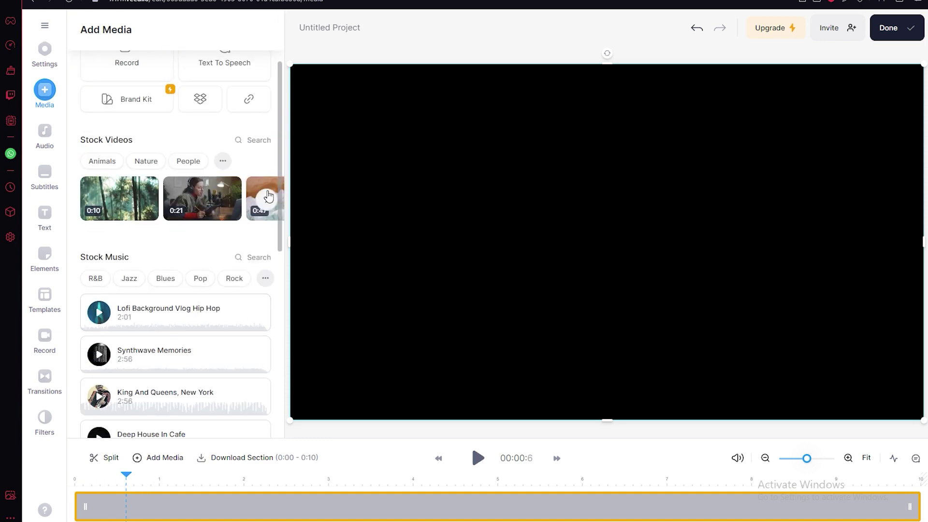
Step: Delete the grey blank clip from the timeline, then view Subtitles and adjust the timeline zoom
{"action": "left_click", "coordinate": [255, 513]}
{"action": "key", "text": "Delete"}
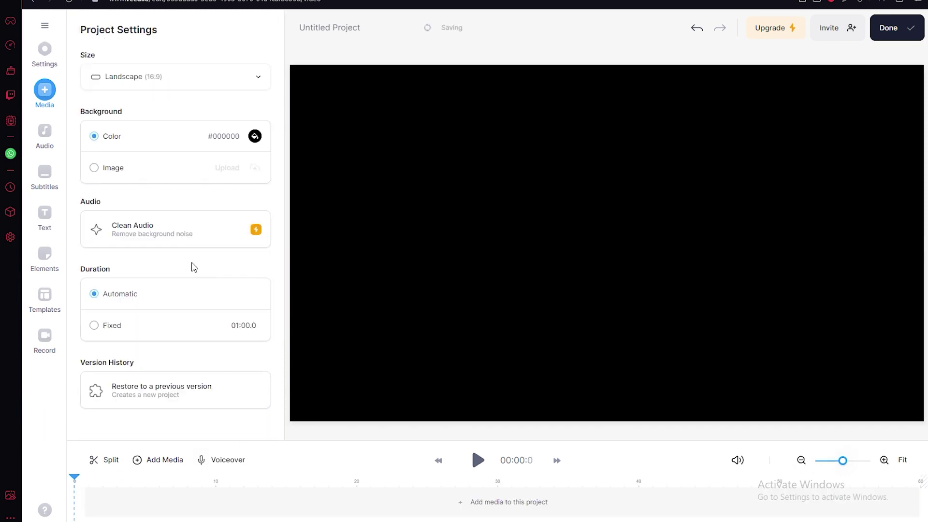
{"action": "left_click", "coordinate": [45, 171]}
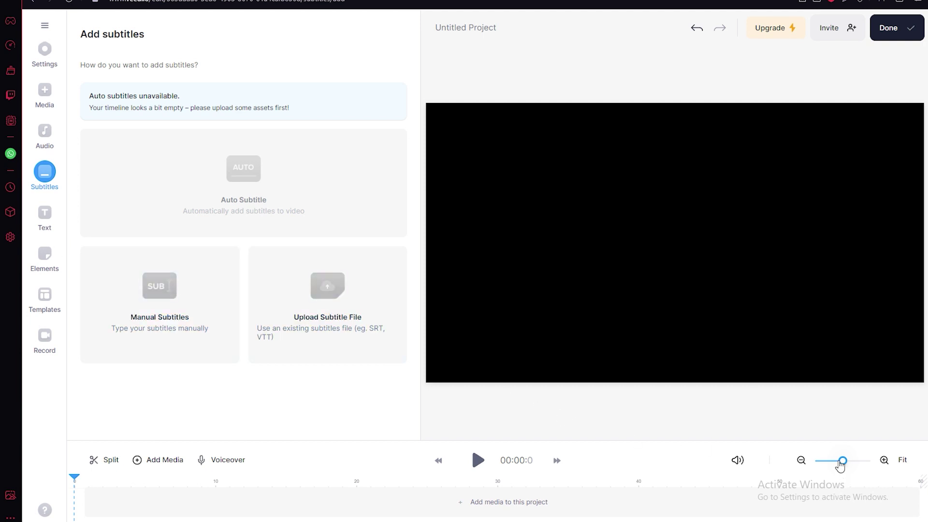
{"action": "left_click_drag", "start_coordinate": [839, 465], "coordinate": [841, 465]}
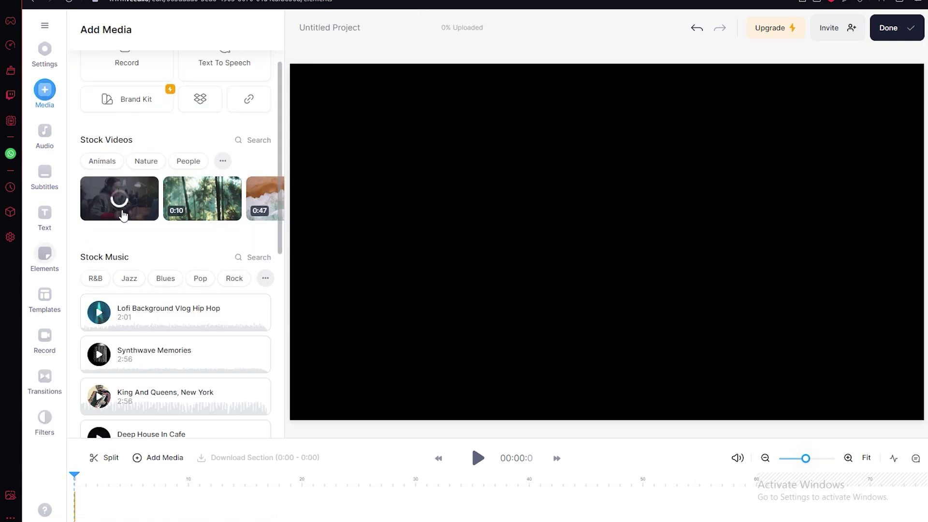
Step: Add the podcast stock video, undo two recent edits, and bring up the Help Center
{"action": "left_click", "coordinate": [44, 254]}
{"action": "scroll", "coordinate": [156, 218], "scroll_direction": "down", "scroll_amount": 1}
{"action": "scroll", "coordinate": [161, 227], "scroll_direction": "down", "scroll_amount": 5}
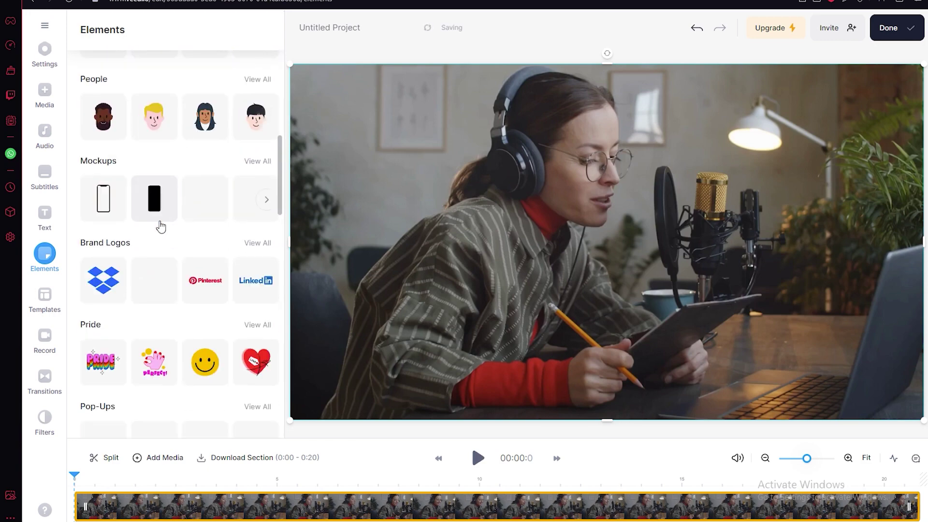
{"action": "scroll", "coordinate": [210, 321], "scroll_direction": "down", "scroll_amount": 2}
{"action": "scroll", "coordinate": [216, 254], "scroll_direction": "down", "scroll_amount": 1}
{"action": "scroll", "coordinate": [219, 247], "scroll_direction": "down", "scroll_amount": 3}
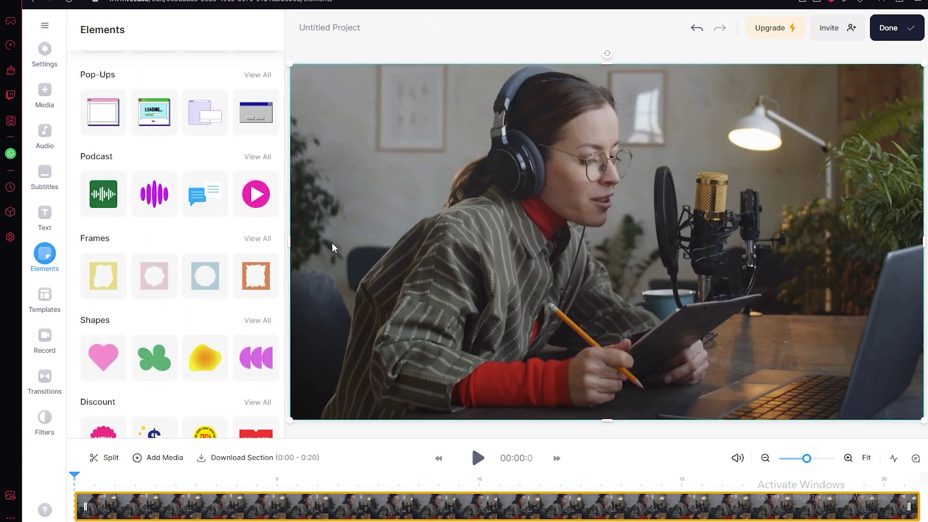
{"action": "scroll", "coordinate": [264, 348], "scroll_direction": "down", "scroll_amount": 1}
{"action": "scroll", "coordinate": [229, 341], "scroll_direction": "down", "scroll_amount": 4}
{"action": "scroll", "coordinate": [232, 304], "scroll_direction": "up", "scroll_amount": 6}
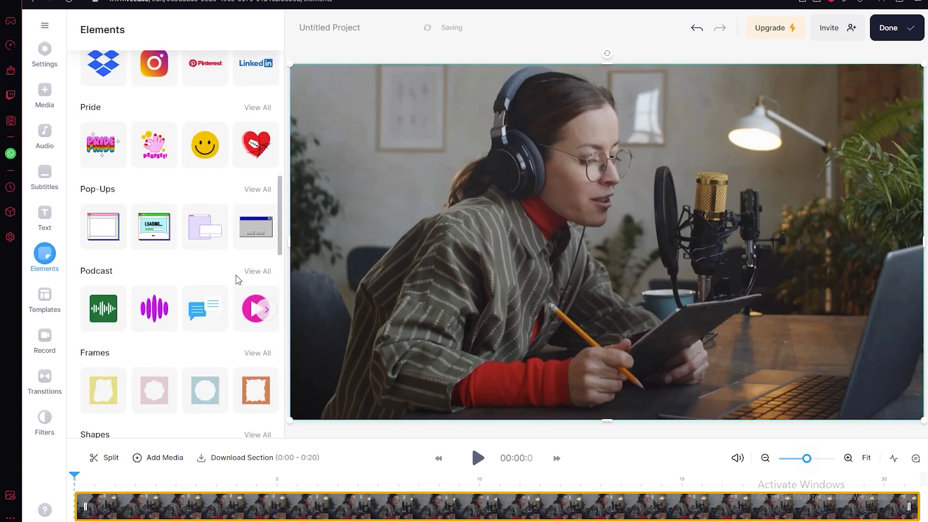
{"action": "scroll", "coordinate": [236, 280], "scroll_direction": "up", "scroll_amount": 5}
{"action": "scroll", "coordinate": [243, 260], "scroll_direction": "up", "scroll_amount": 4}
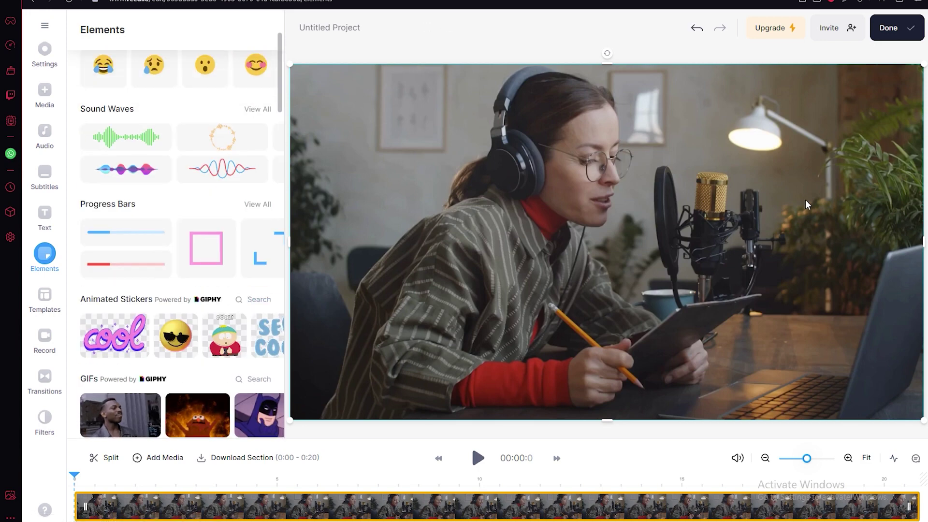
{"action": "left_click", "coordinate": [695, 30]}
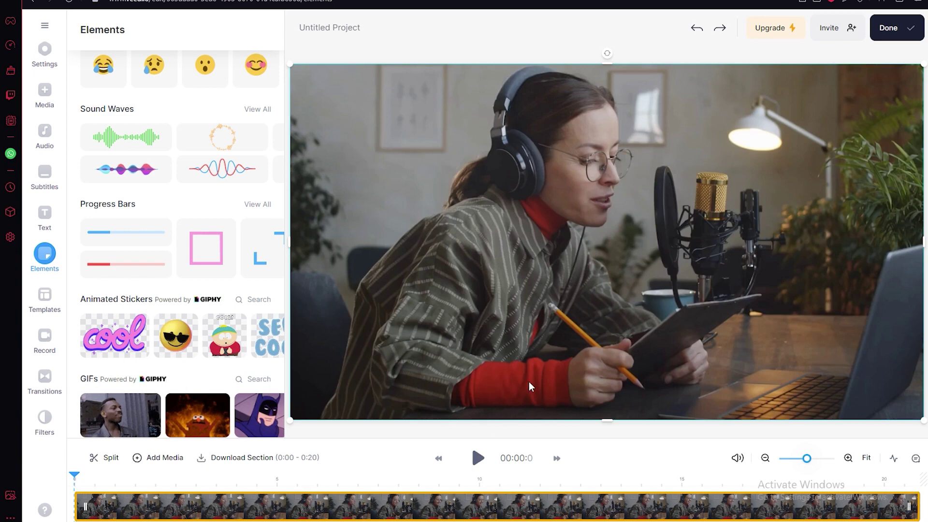
{"action": "left_click", "coordinate": [696, 28]}
{"action": "left_click", "coordinate": [44, 510]}
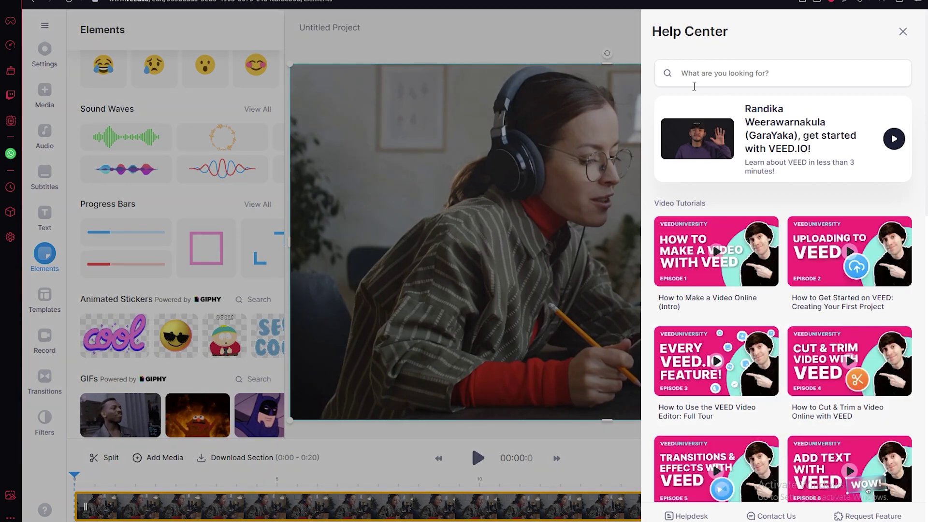
{"action": "left_click", "coordinate": [795, 517]}
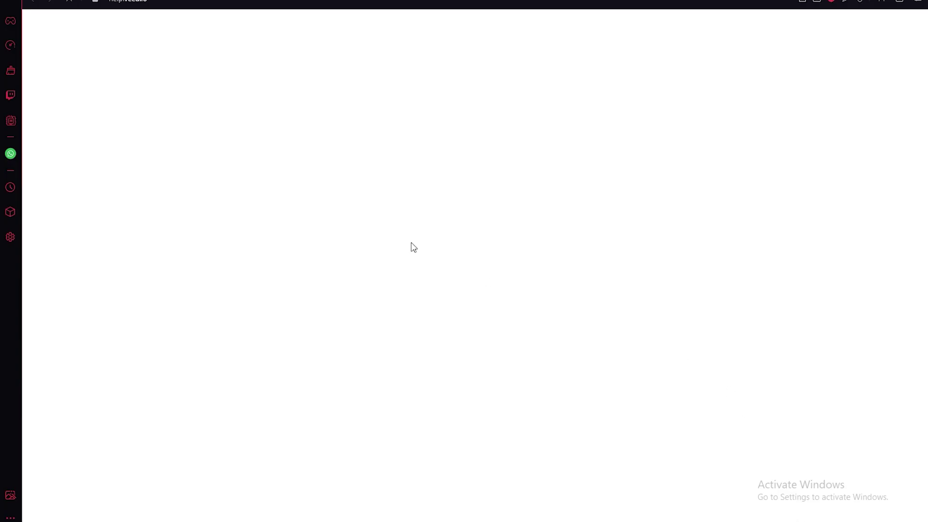
{"action": "scroll", "coordinate": [443, 265], "scroll_direction": "down", "scroll_amount": 3}
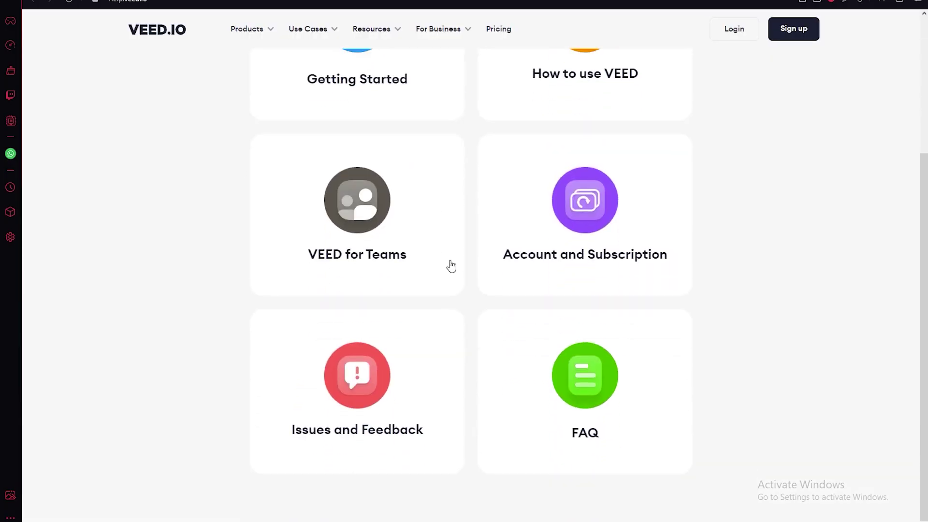
{"action": "scroll", "coordinate": [451, 266], "scroll_direction": "up", "scroll_amount": 3}
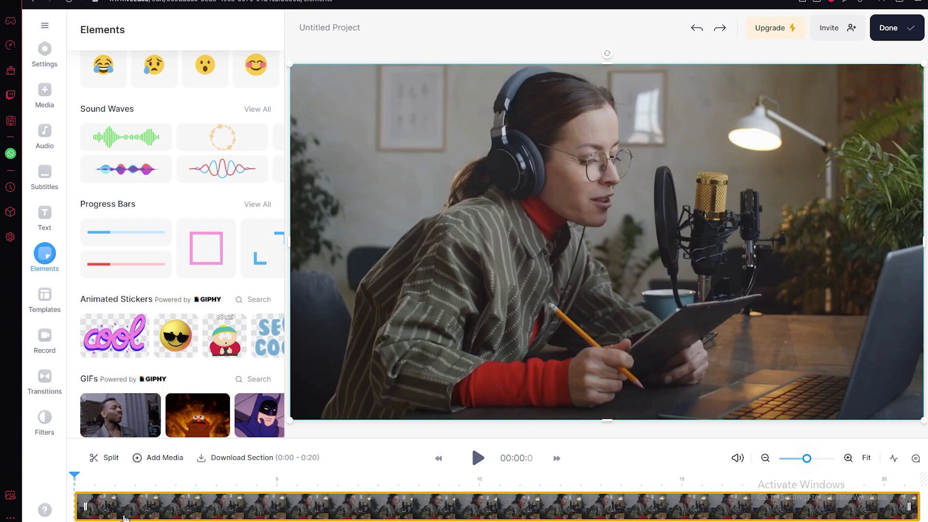
{"action": "left_click", "coordinate": [45, 510]}
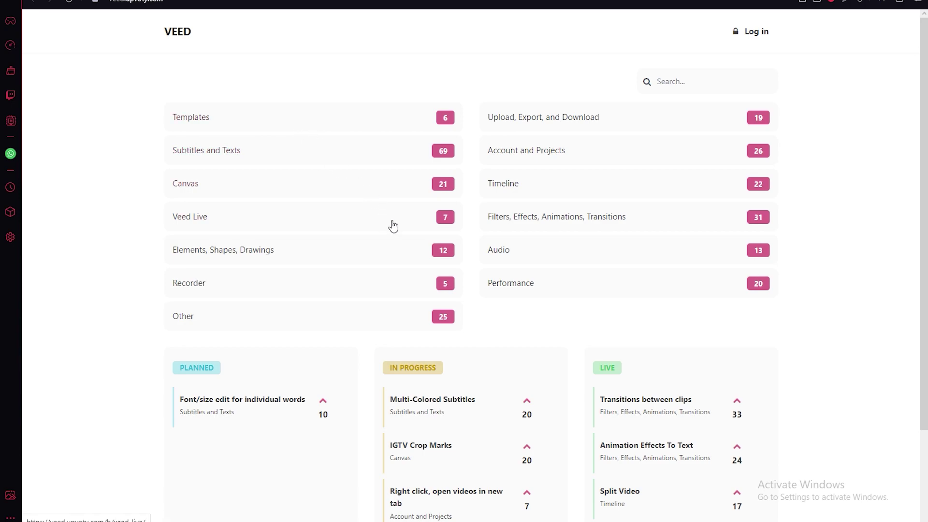
{"action": "scroll", "coordinate": [391, 226], "scroll_direction": "down", "scroll_amount": 2}
{"action": "scroll", "coordinate": [404, 242], "scroll_direction": "up", "scroll_amount": 1}
{"action": "scroll", "coordinate": [404, 242], "scroll_direction": "up", "scroll_amount": 1}
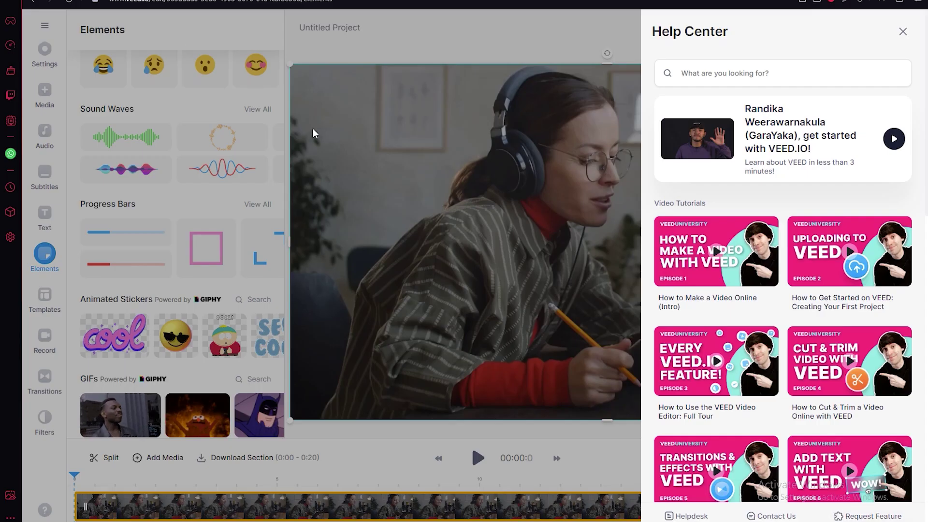
Step: Close the Help Center, drop the thumbs-up emoji onto the video, and resize it
{"action": "left_click", "coordinate": [471, 230]}
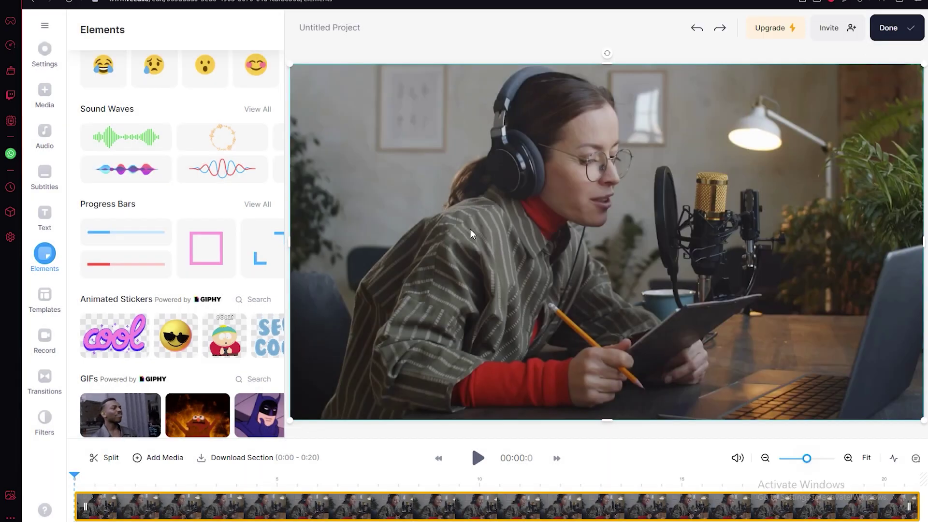
{"action": "scroll", "coordinate": [209, 213], "scroll_direction": "up", "scroll_amount": 3}
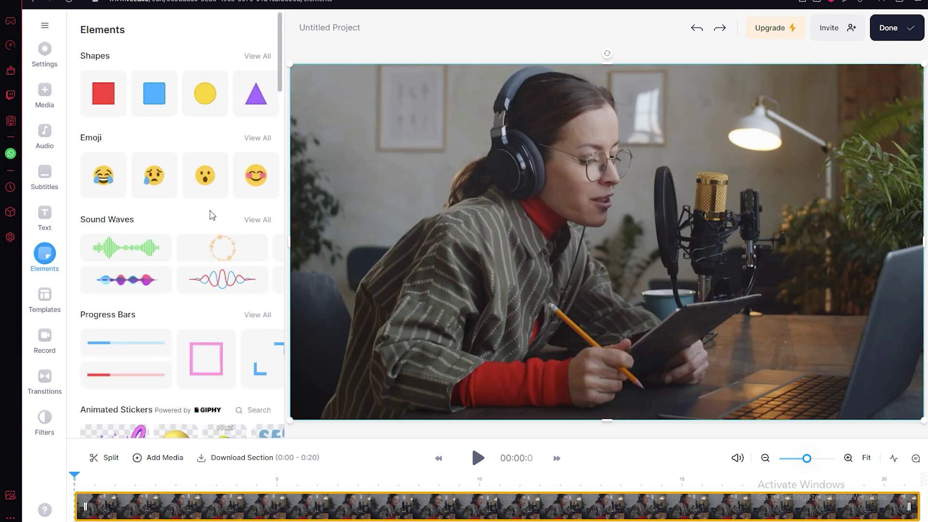
{"action": "left_click", "coordinate": [256, 138]}
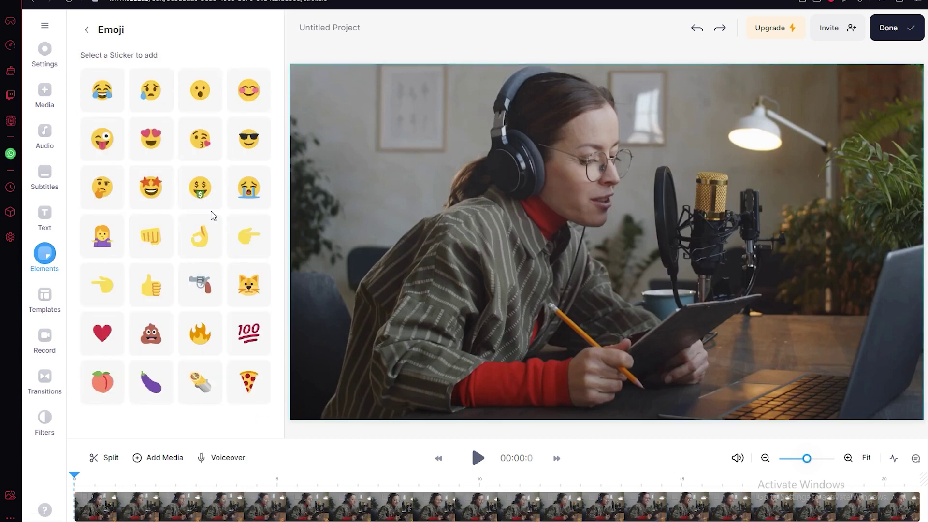
{"action": "mouse_move", "coordinate": [153, 282]}
{"action": "left_mouse_down"}
{"action": "mouse_move", "coordinate": [602, 250]}
{"action": "mouse_move", "coordinate": [756, 384]}
{"action": "left_mouse_up"}
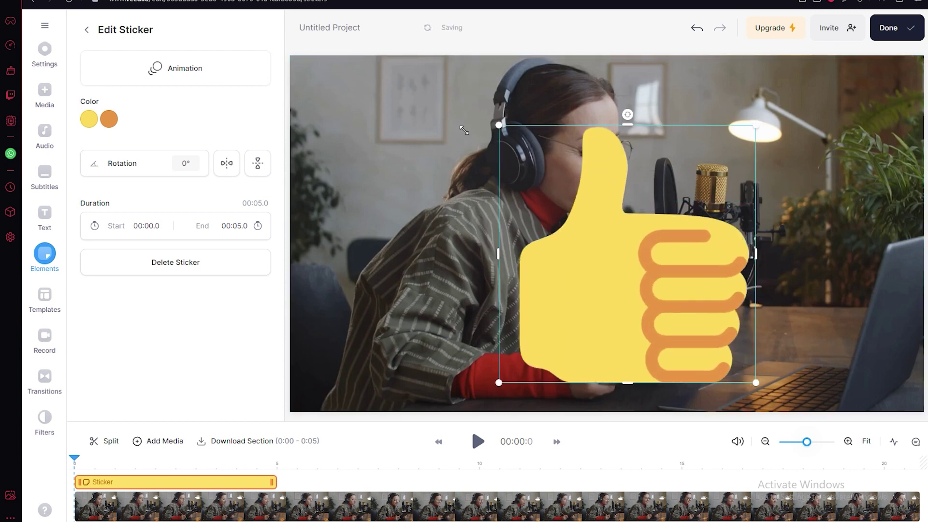
{"action": "left_click_drag", "start_coordinate": [574, 202], "coordinate": [441, 67]}
{"action": "left_click_drag", "start_coordinate": [403, 105], "coordinate": [439, 142]}
{"action": "left_click_drag", "start_coordinate": [651, 292], "coordinate": [612, 280]}
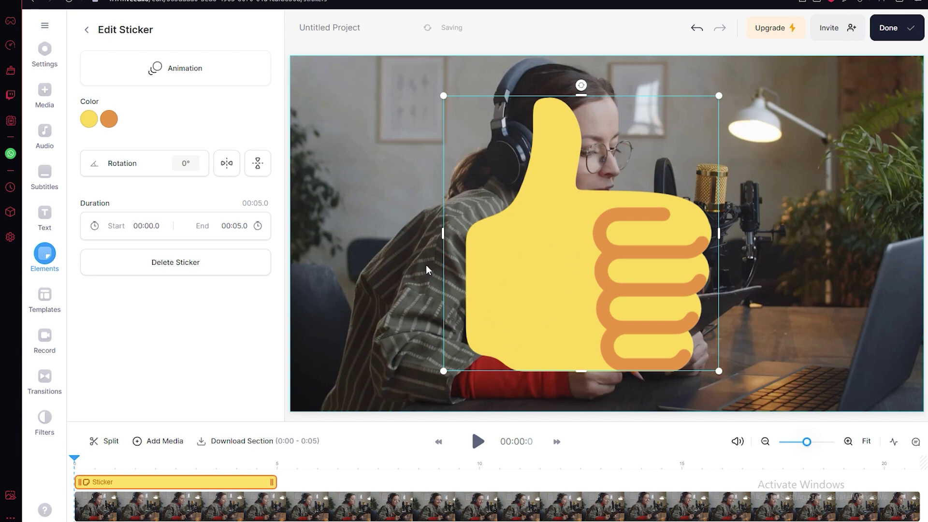
{"action": "left_click", "coordinate": [45, 299]}
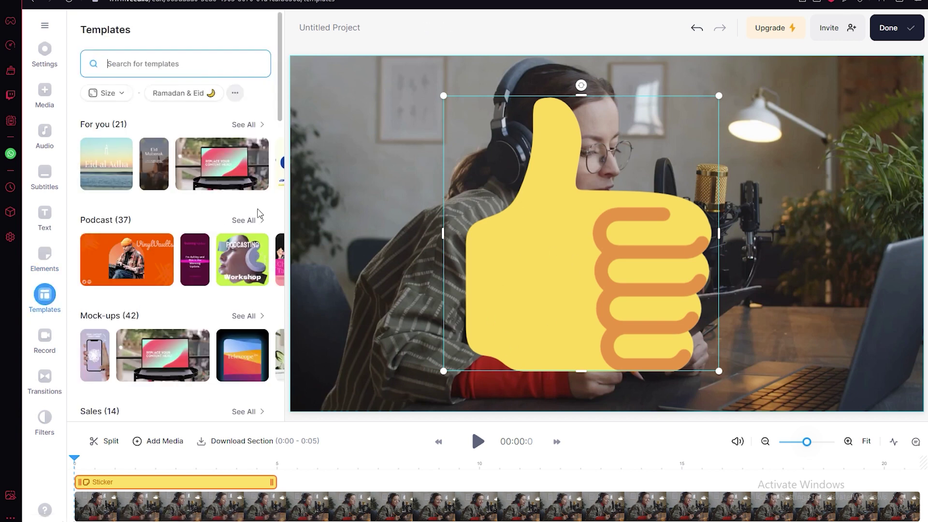
{"action": "scroll", "coordinate": [204, 183], "scroll_direction": "down", "scroll_amount": 1}
{"action": "scroll", "coordinate": [204, 182], "scroll_direction": "down", "scroll_amount": 3}
Step: Apply the Dissolve transition to the podcast clip
{"action": "left_click", "coordinate": [44, 376]}
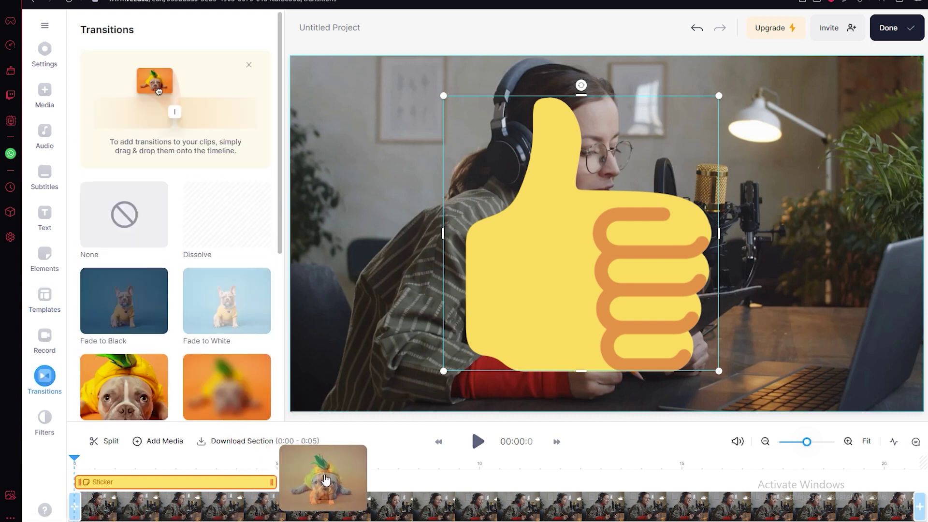
{"action": "left_click_drag", "start_coordinate": [227, 215], "coordinate": [326, 486]}
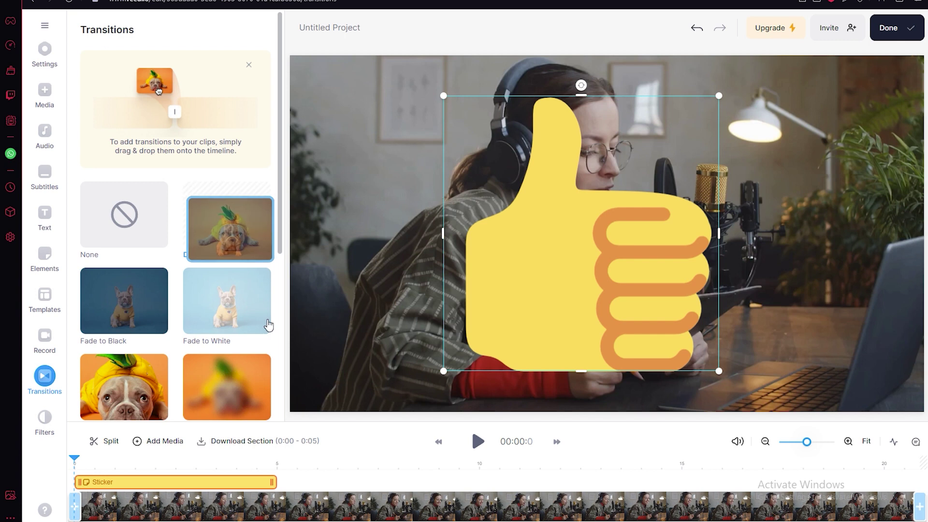
{"action": "left_click_drag", "start_coordinate": [269, 325], "coordinate": [316, 505]}
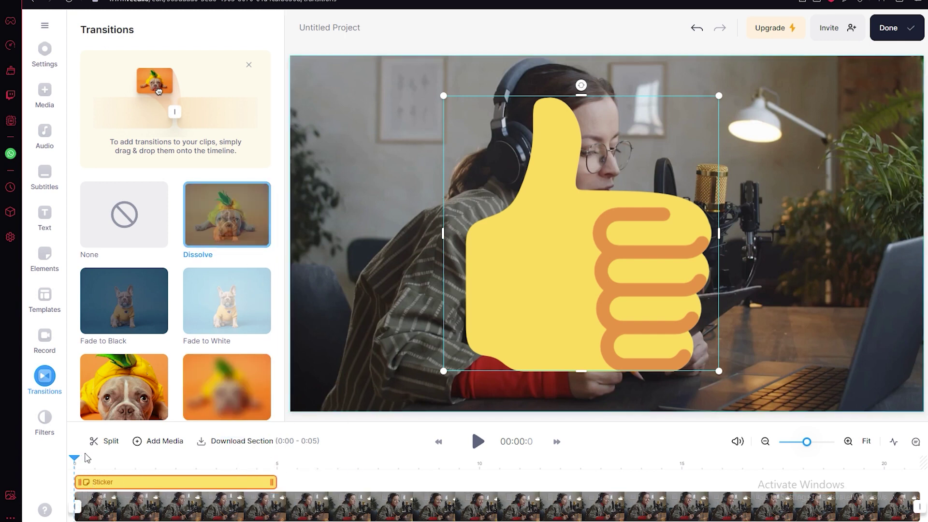
{"action": "scroll", "coordinate": [224, 290], "scroll_direction": "down", "scroll_amount": 5}
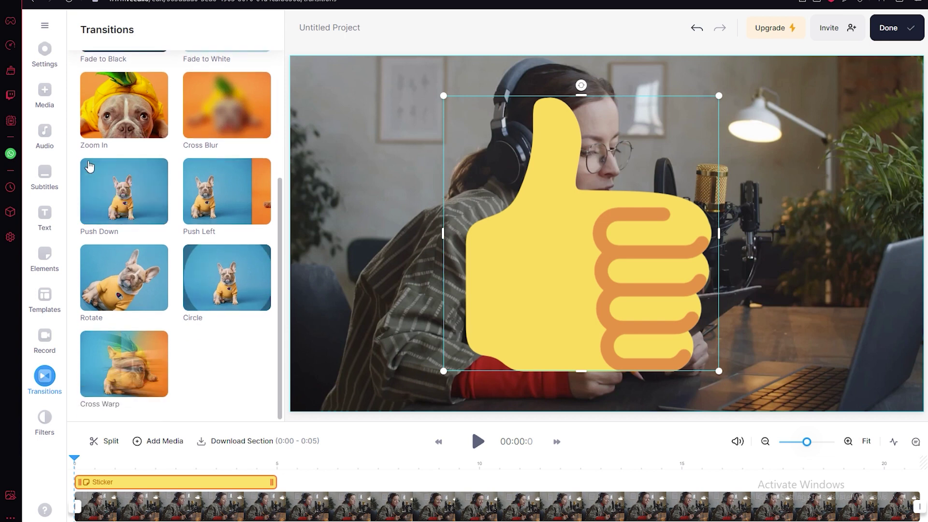
Step: Shrink the thumbs-up sticker and move it into the video's bottom-left corner
{"action": "left_click", "coordinate": [45, 421]}
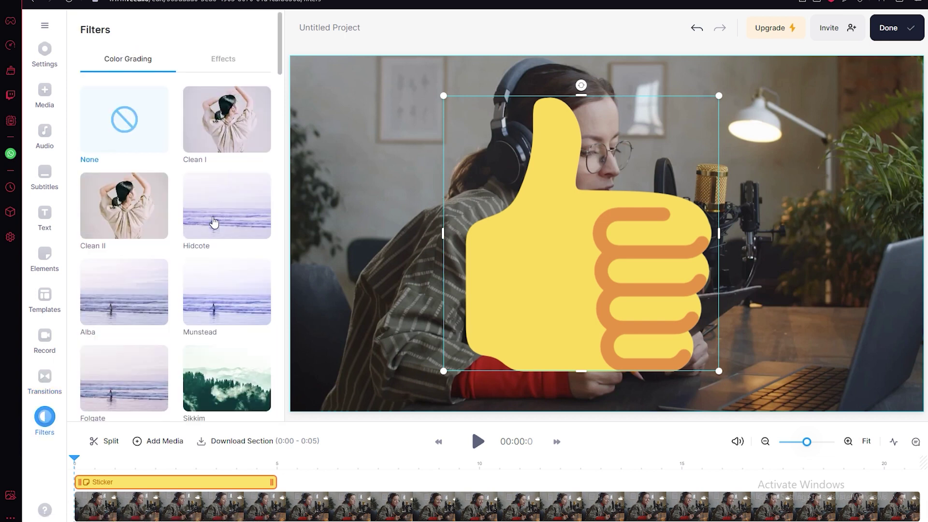
{"action": "mouse_move", "coordinate": [444, 95]}
{"action": "left_mouse_down"}
{"action": "mouse_move", "coordinate": [652, 306]}
{"action": "mouse_move", "coordinate": [317, 384]}
{"action": "mouse_move", "coordinate": [311, 329]}
{"action": "left_mouse_up"}
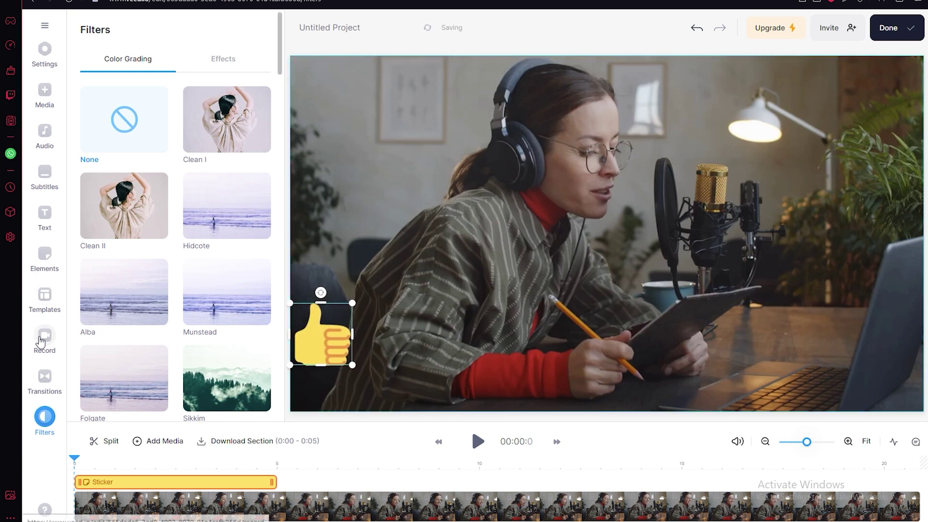
{"action": "left_click", "coordinate": [44, 297]}
{"action": "scroll", "coordinate": [135, 280], "scroll_direction": "down", "scroll_amount": 1}
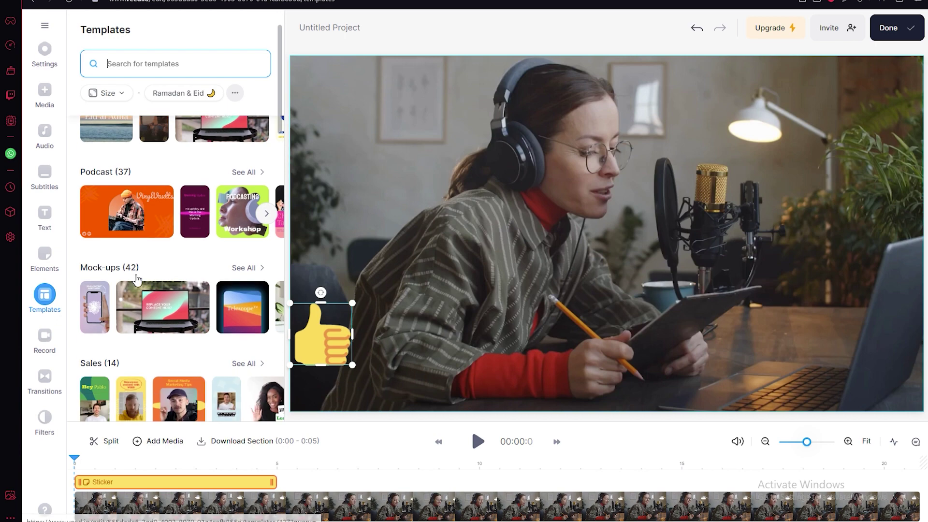
{"action": "scroll", "coordinate": [193, 317], "scroll_direction": "down", "scroll_amount": 4}
{"action": "scroll", "coordinate": [193, 317], "scroll_direction": "down", "scroll_amount": 2}
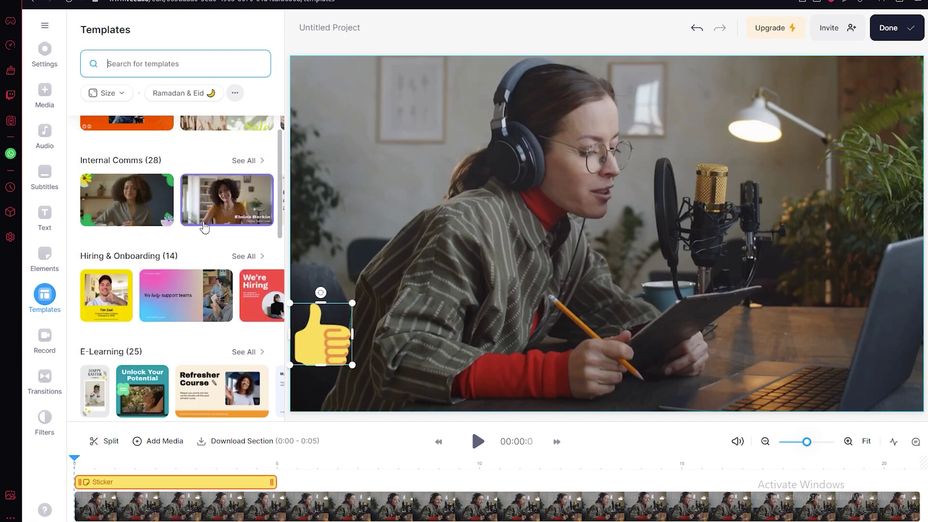
{"action": "scroll", "coordinate": [143, 211], "scroll_direction": "up", "scroll_amount": 3}
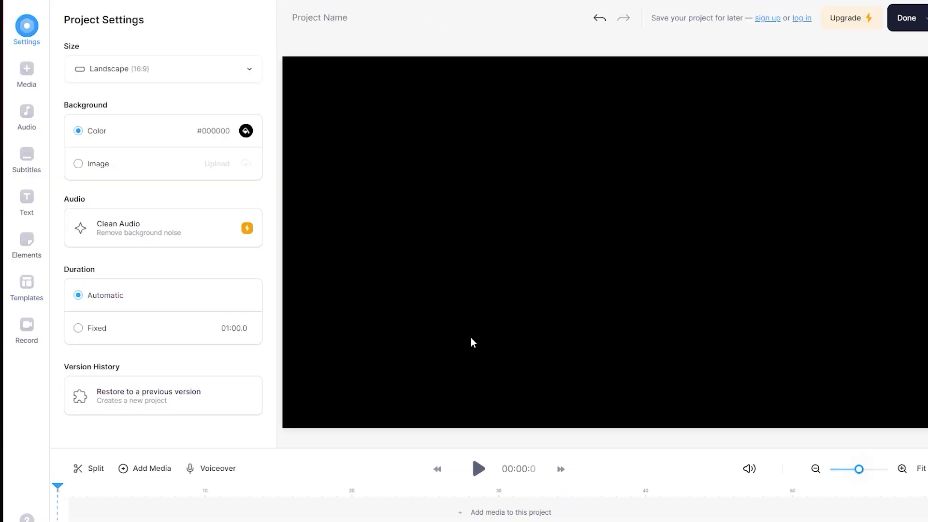
Step: Show the Media panel with upload, recording, text-to-speech, stock video and stock music options
{"action": "left_click", "coordinate": [18, 73]}
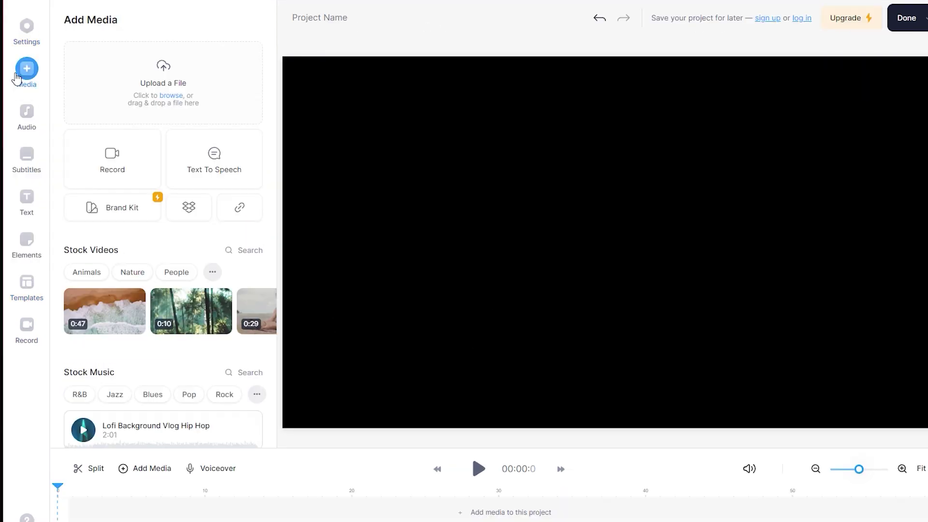